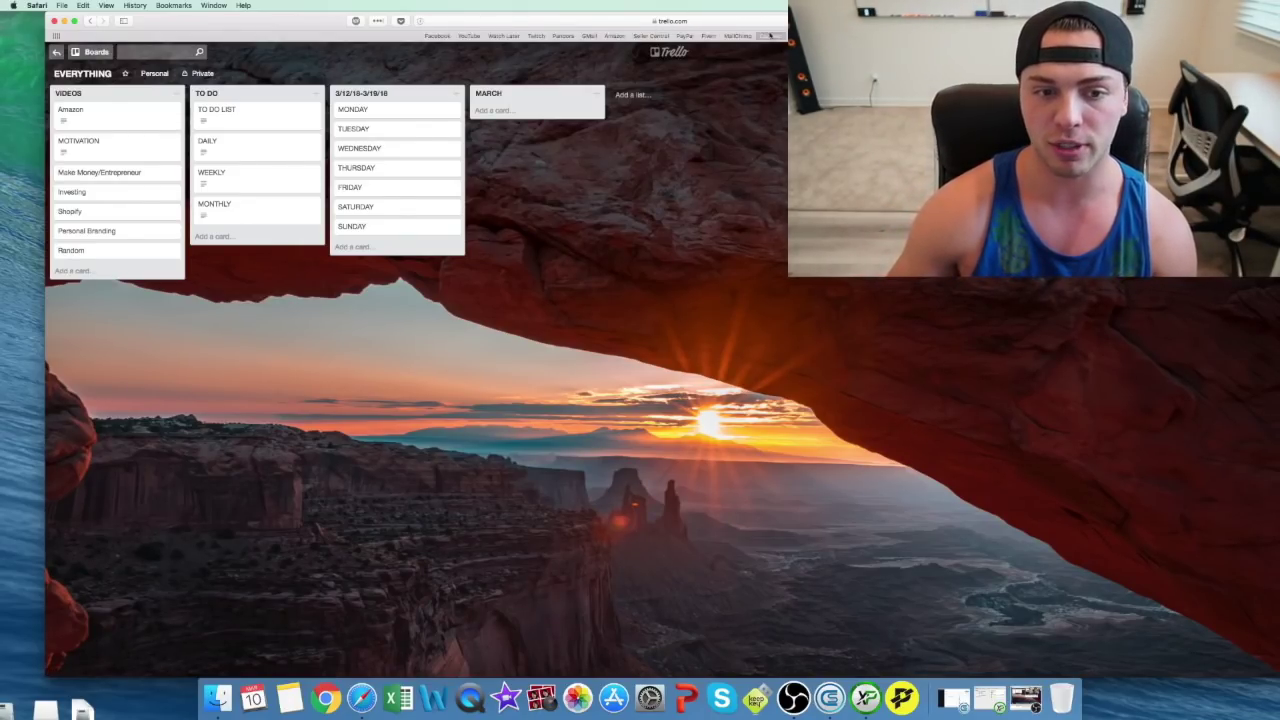
- Reopen the EVERYTHING board from the boards overview and read its TO DO LIST and DAILY cards
click(88, 52)
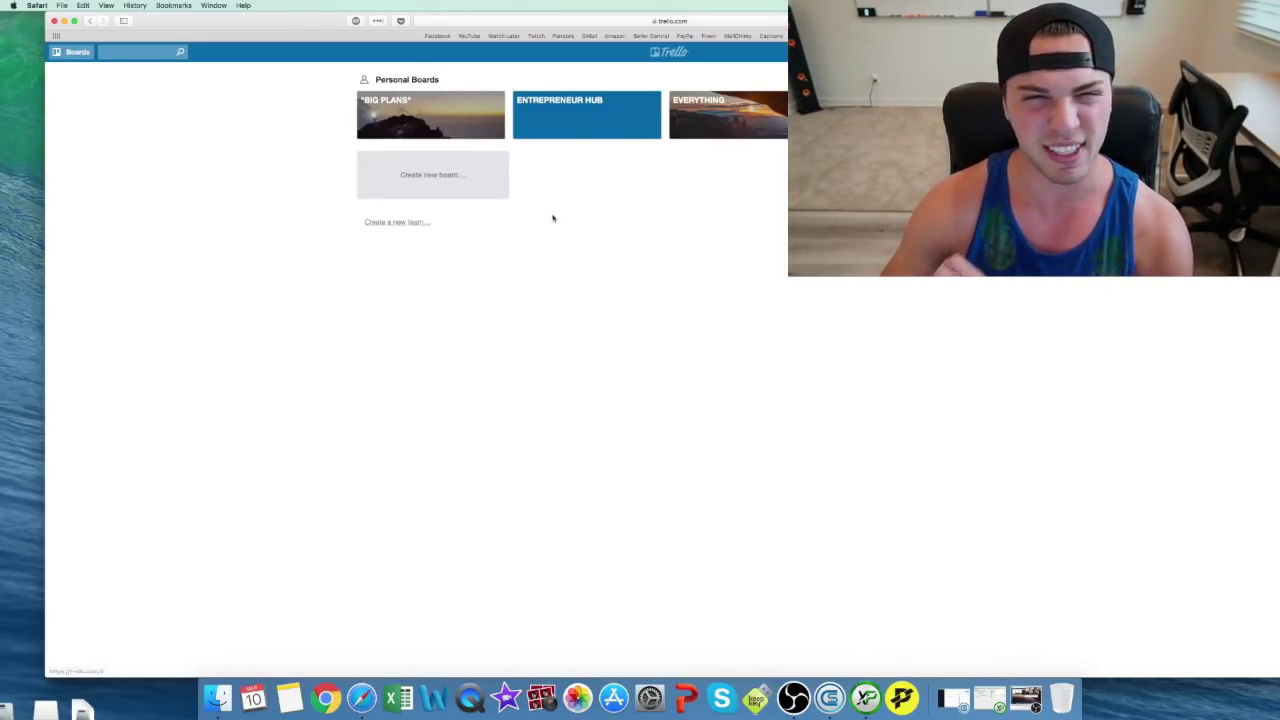
click(727, 108)
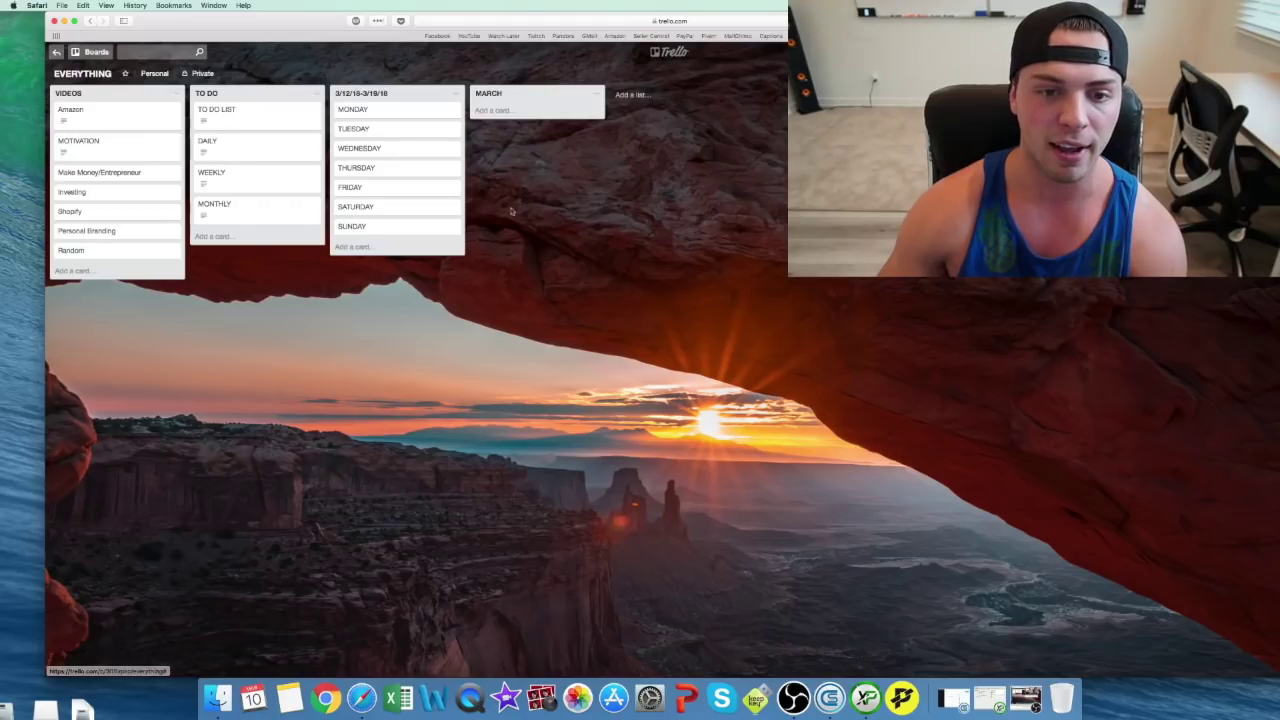
click(257, 114)
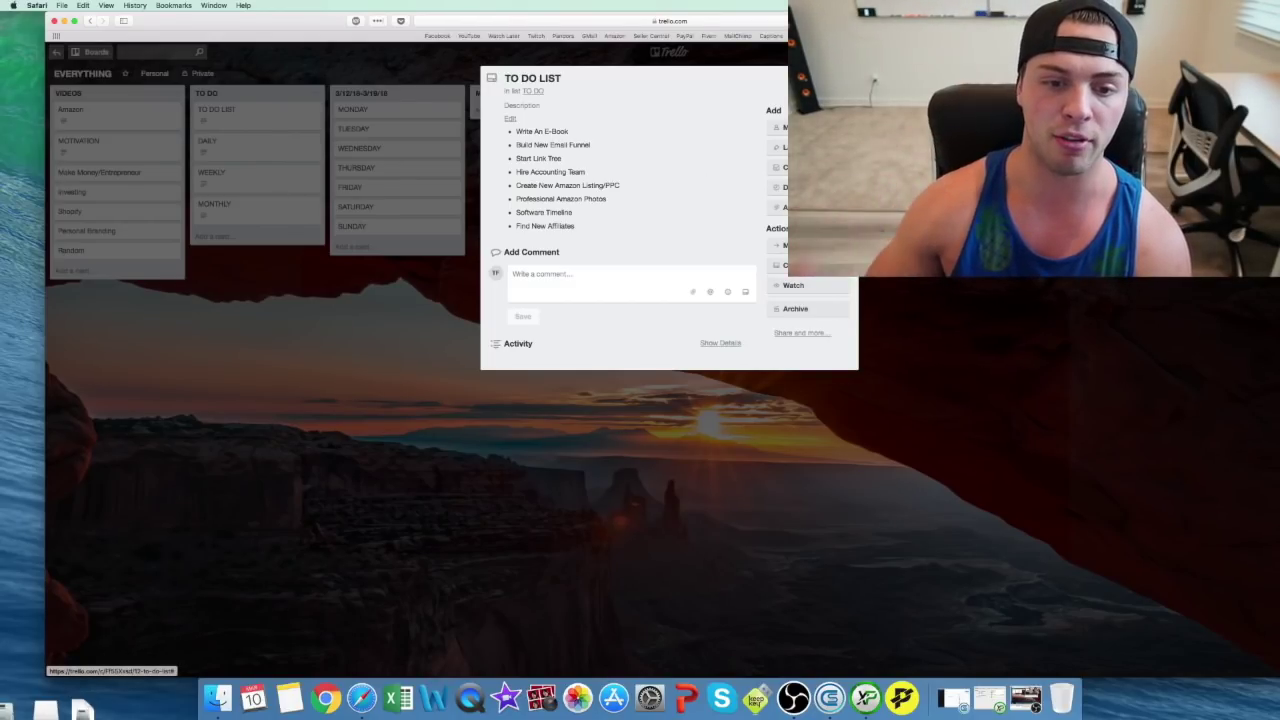
key(Escape)
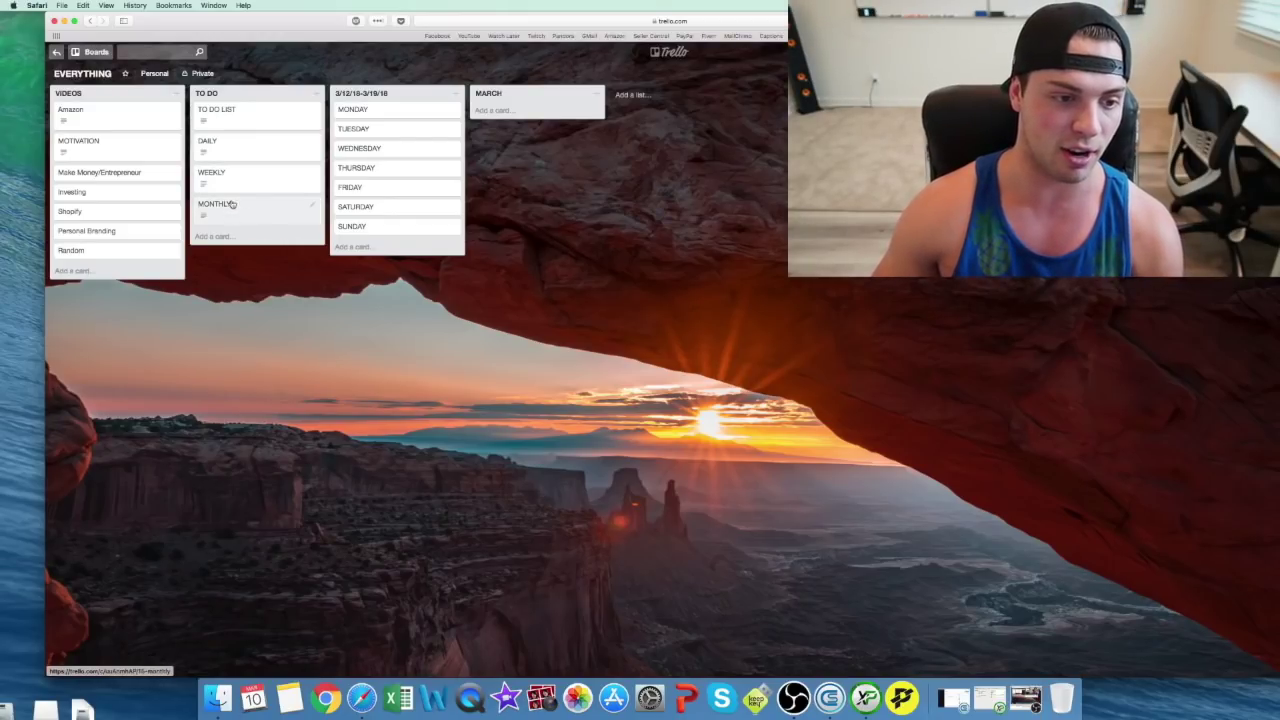
click(238, 154)
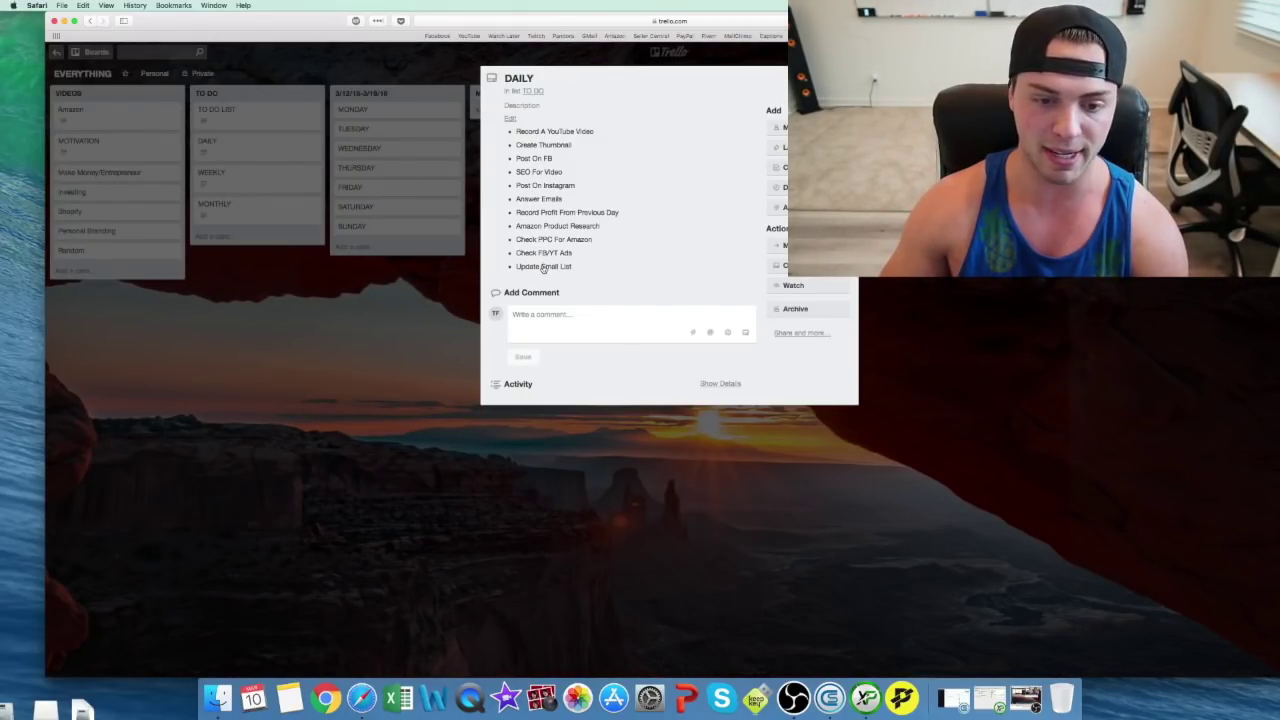
click(261, 325)
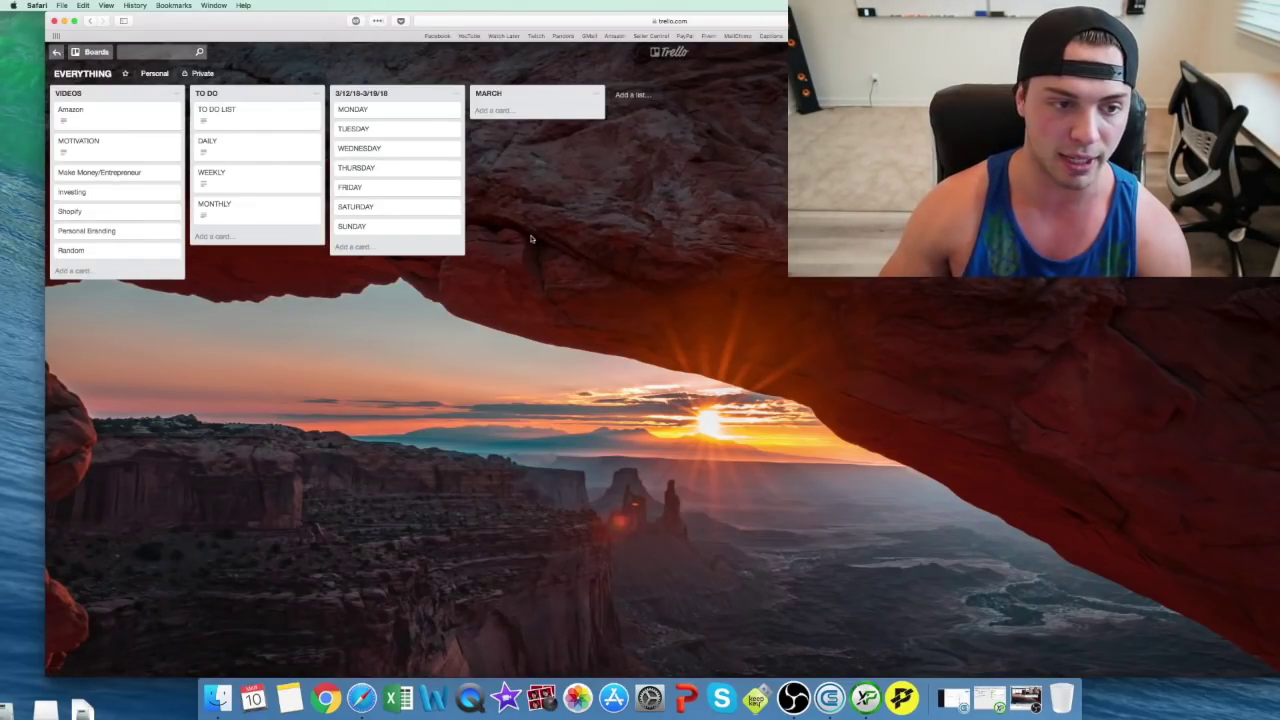
mouse_move(256, 131)
mouse_down()
mouse_move(385, 140)
mouse_move(252, 125)
mouse_move(253, 155)
mouse_up()
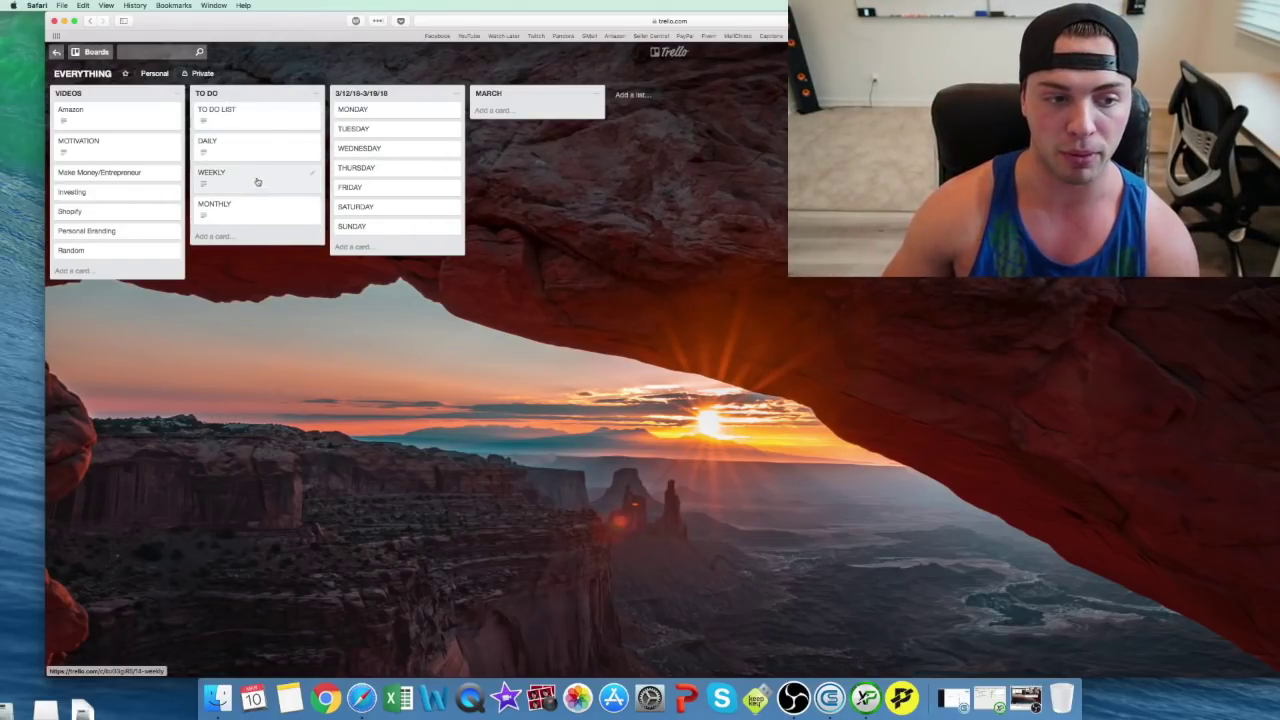
- Set the due date of the WEEKLY card in the TO DO list to March 12
click(252, 178)
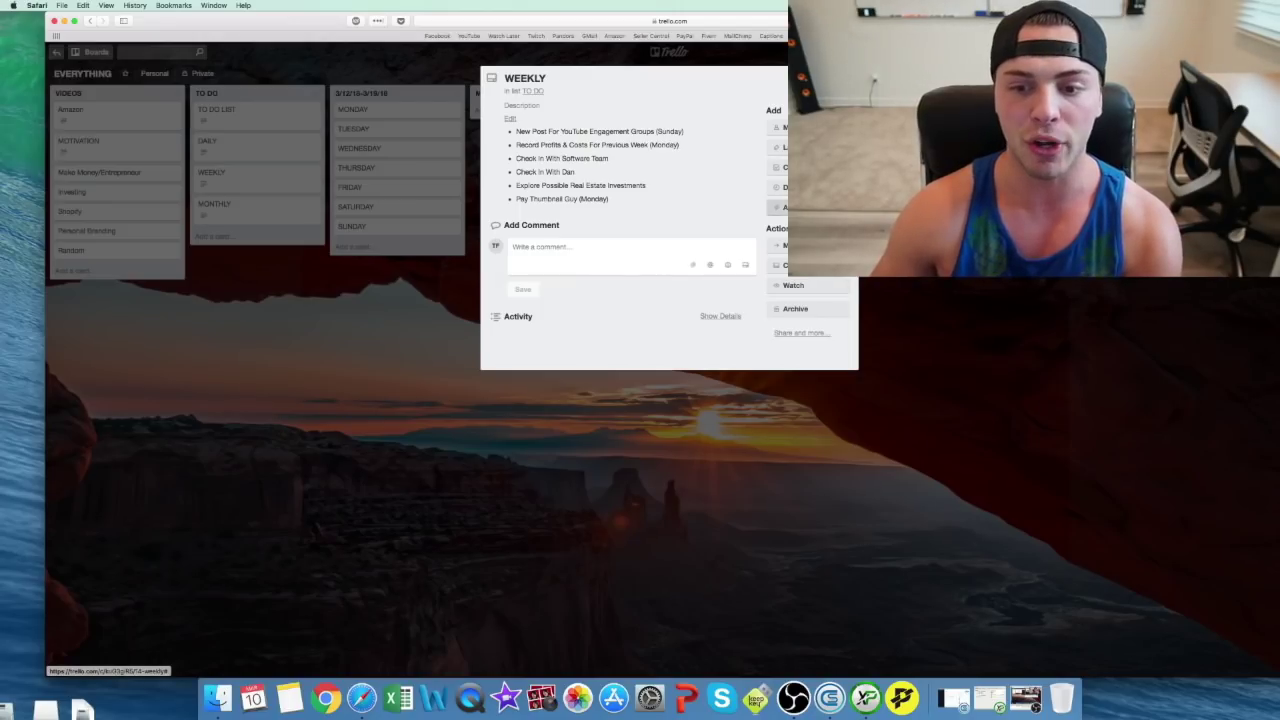
click(778, 187)
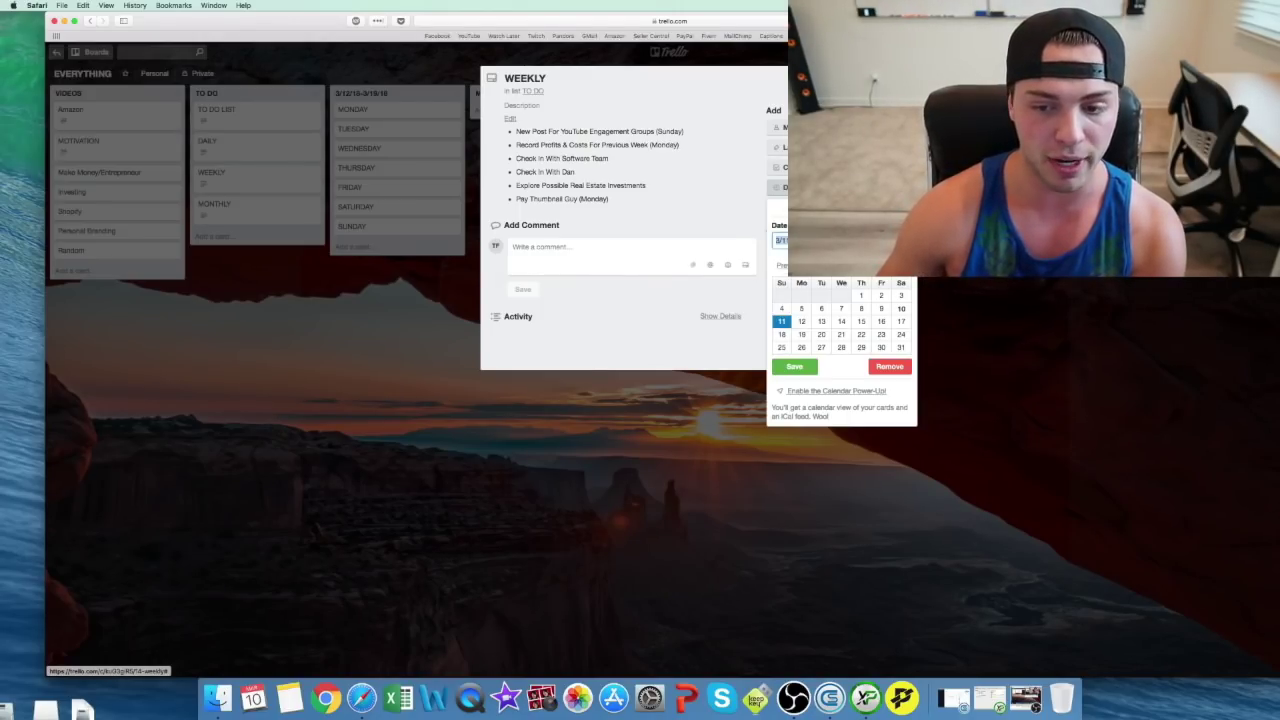
click(801, 321)
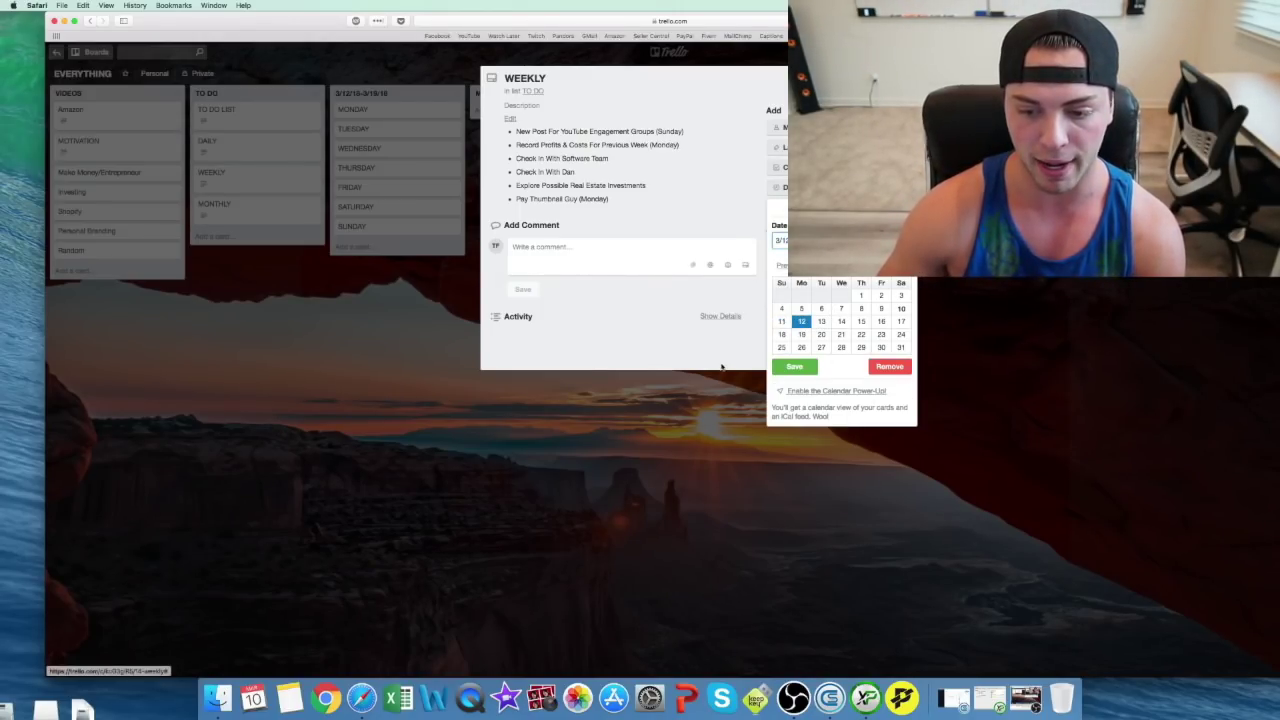
click(780, 367)
key(Escape)
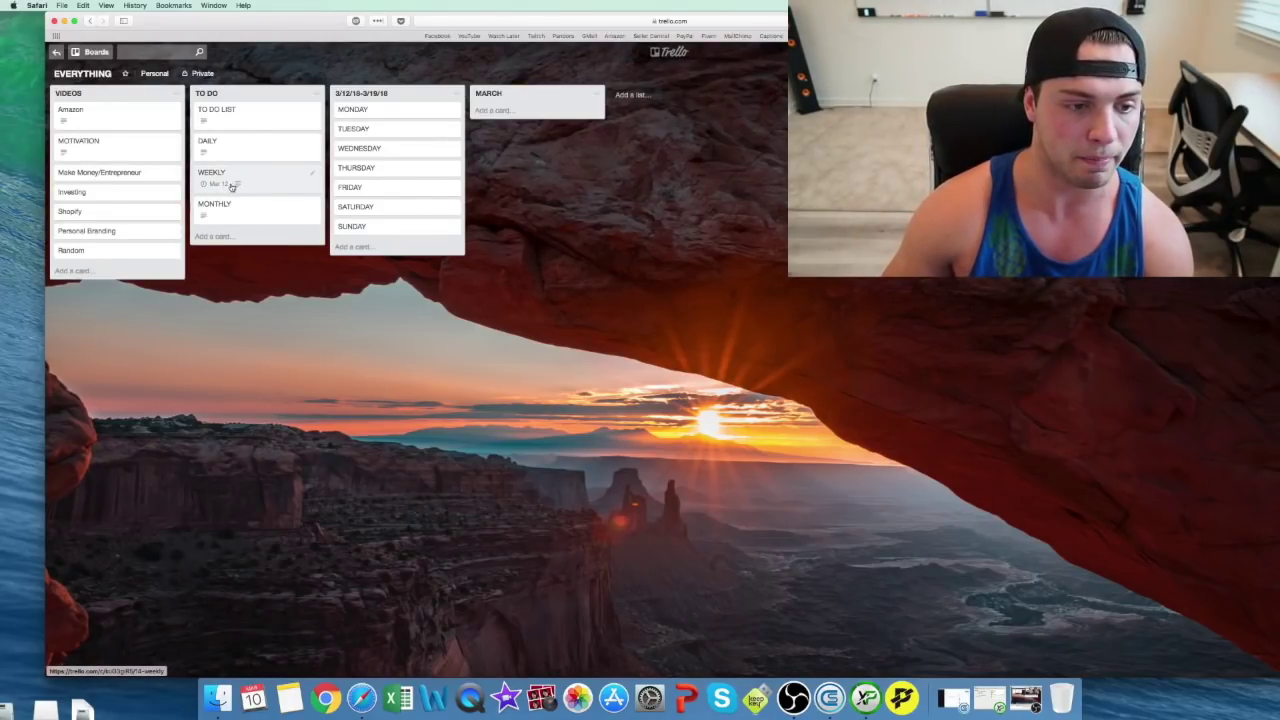
- Read the MONTHLY card in the TO DO list and view the MONDAY card in the 3/12/18-3/19/18 list
click(226, 205)
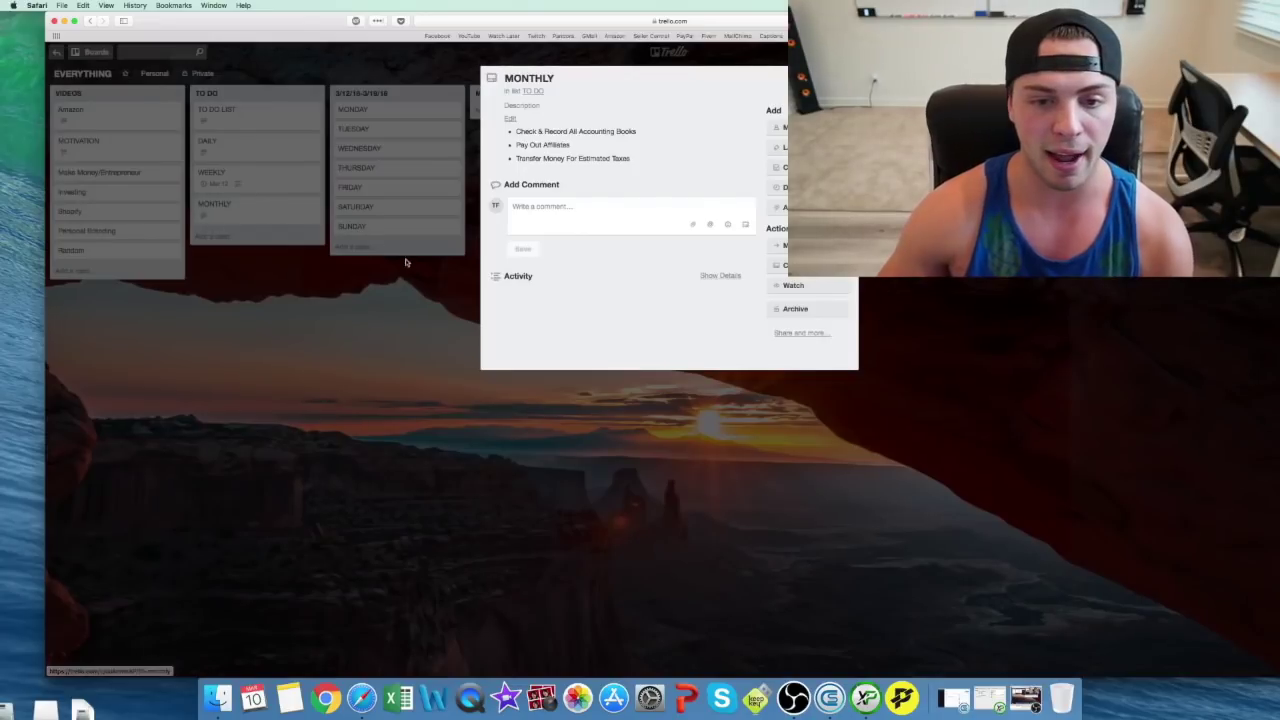
click(470, 349)
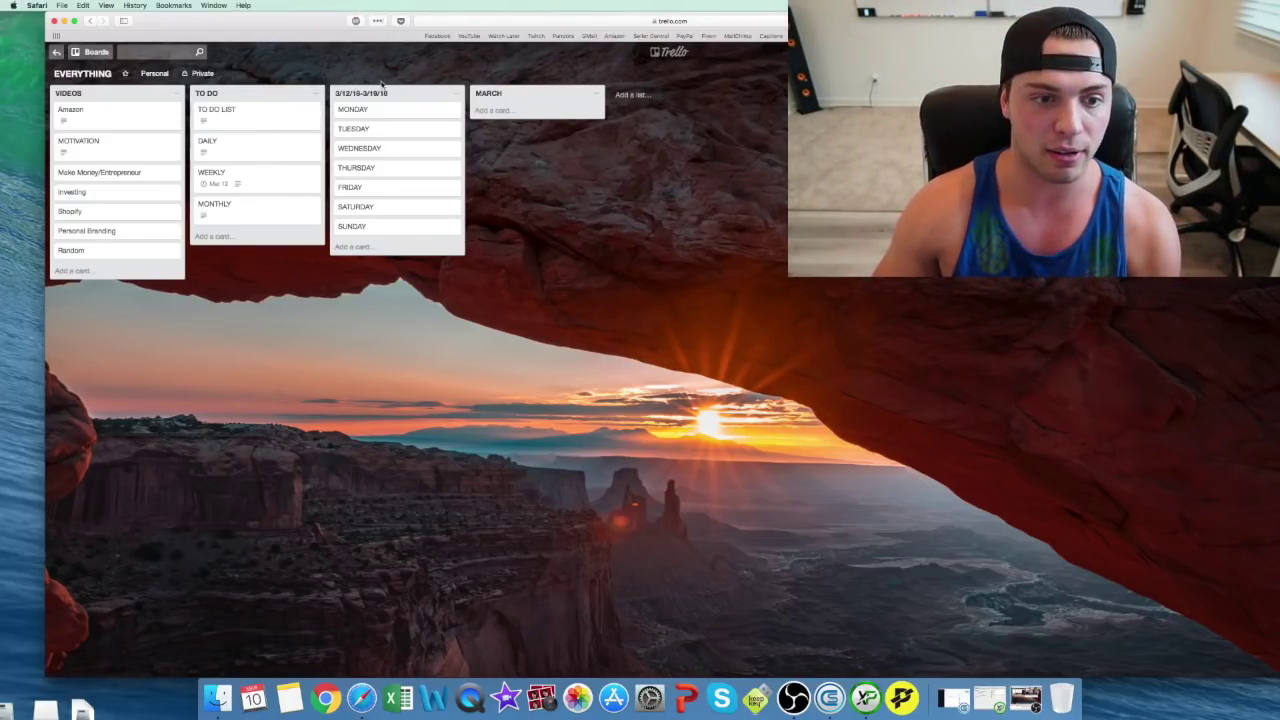
drag(400, 95, 401, 91)
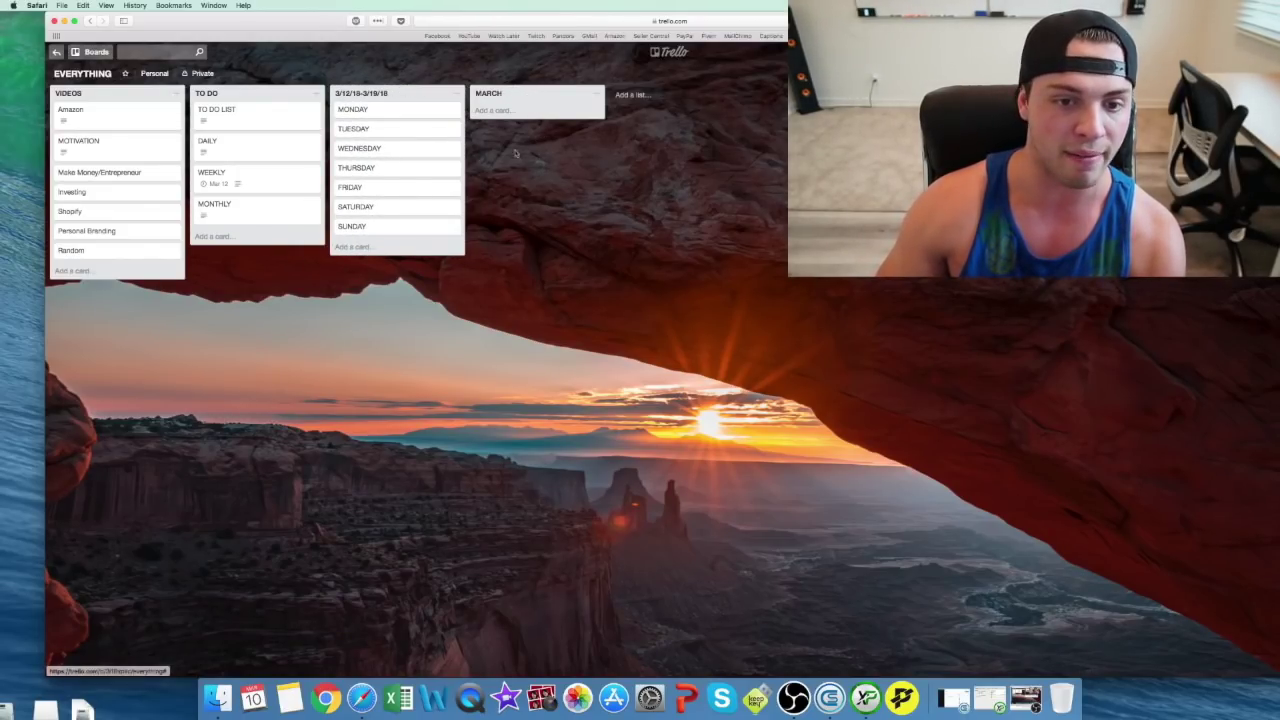
click(369, 108)
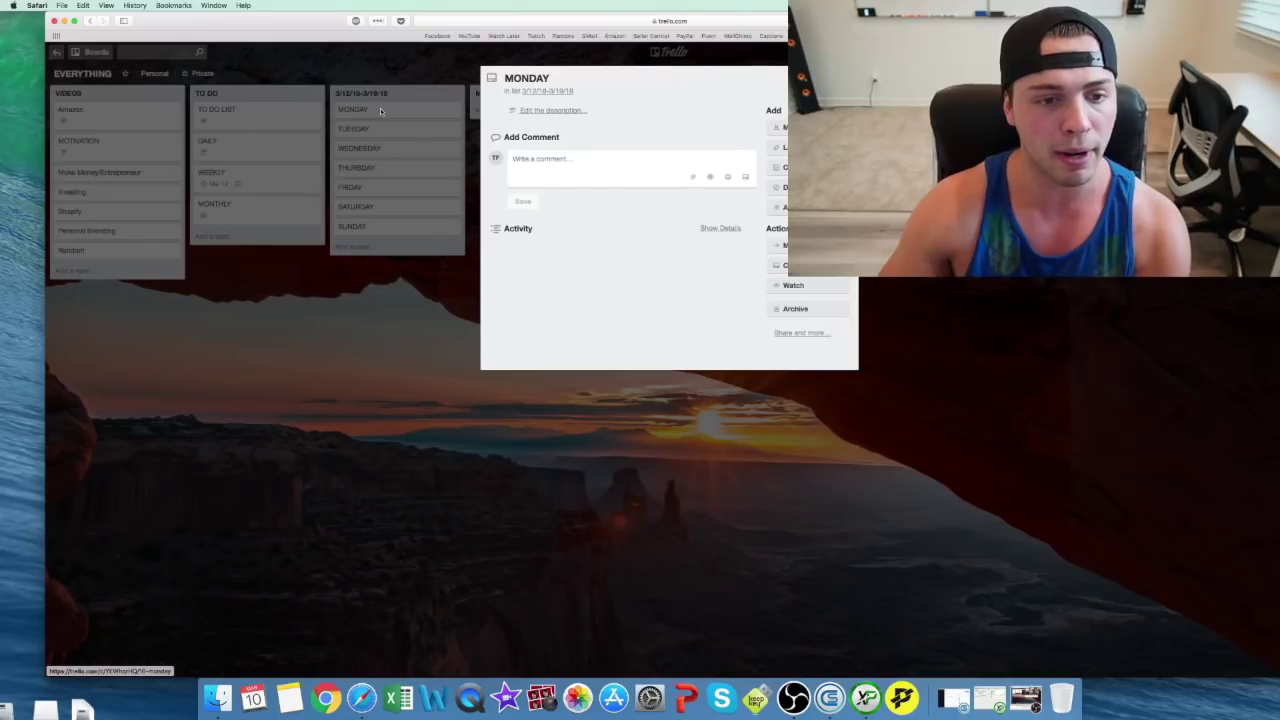
click(369, 108)
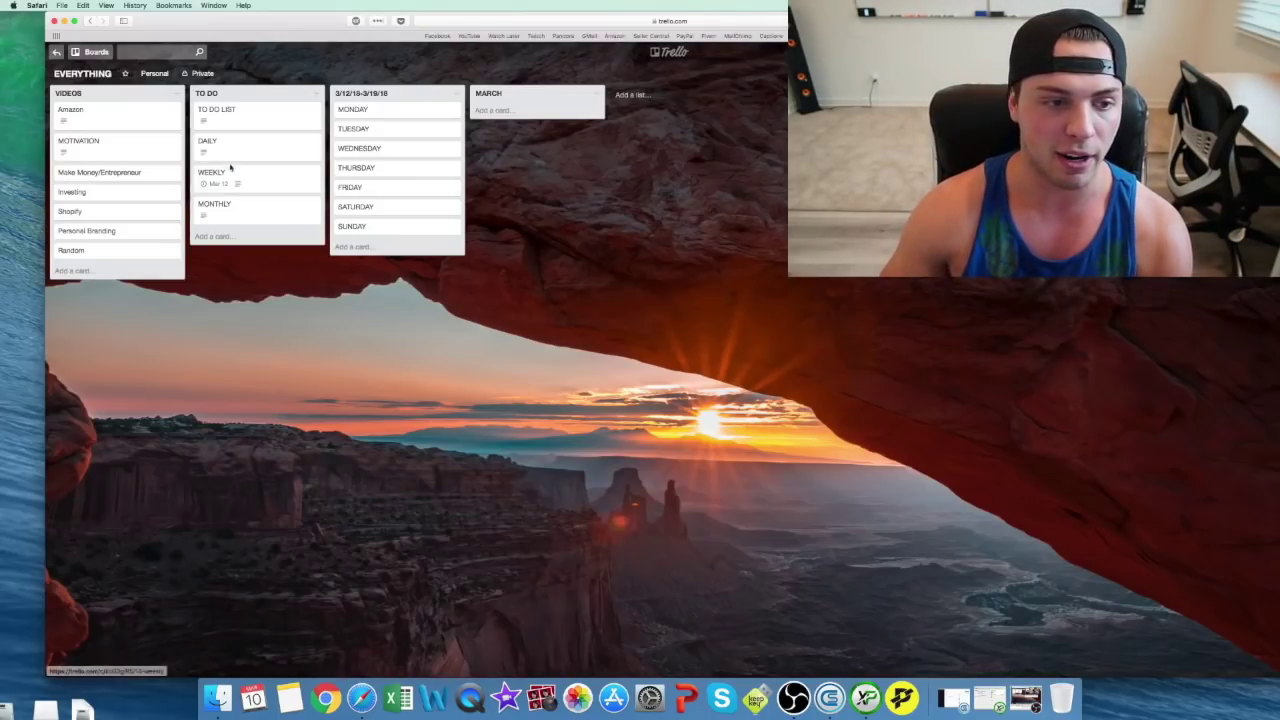
- Review the tasks in the TO DO LIST and WEEKLY cards
click(250, 118)
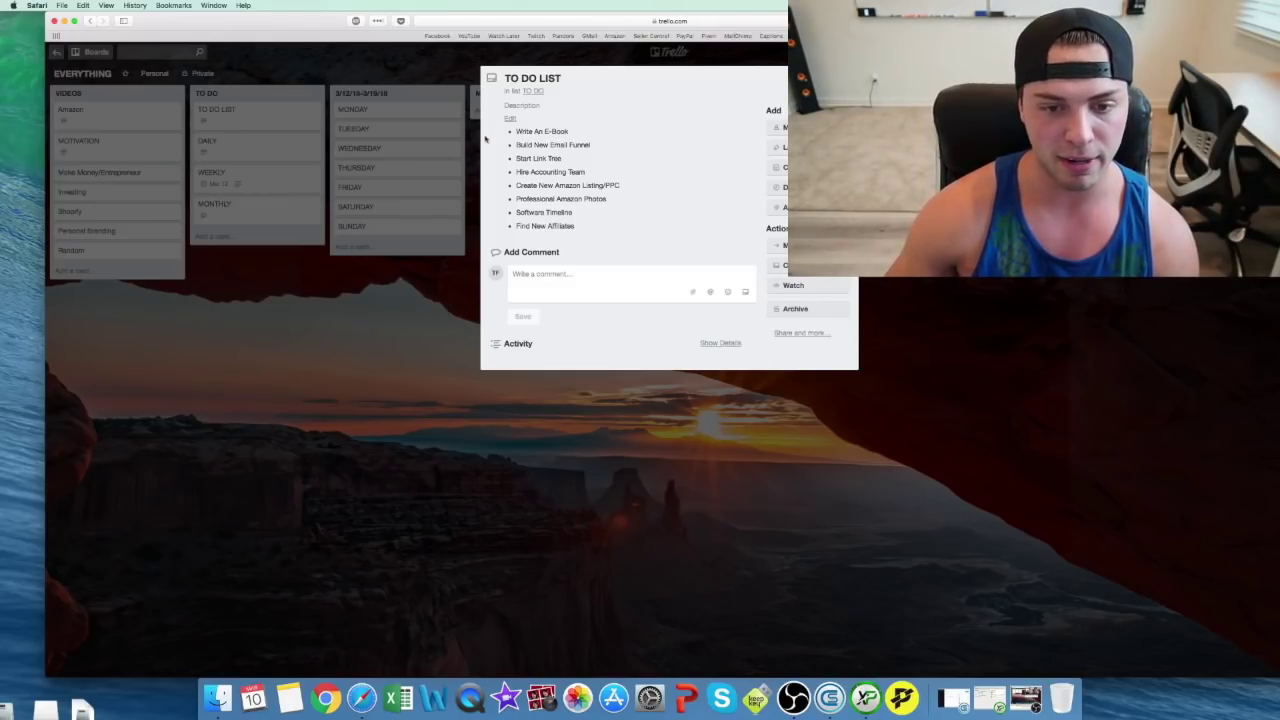
click(366, 337)
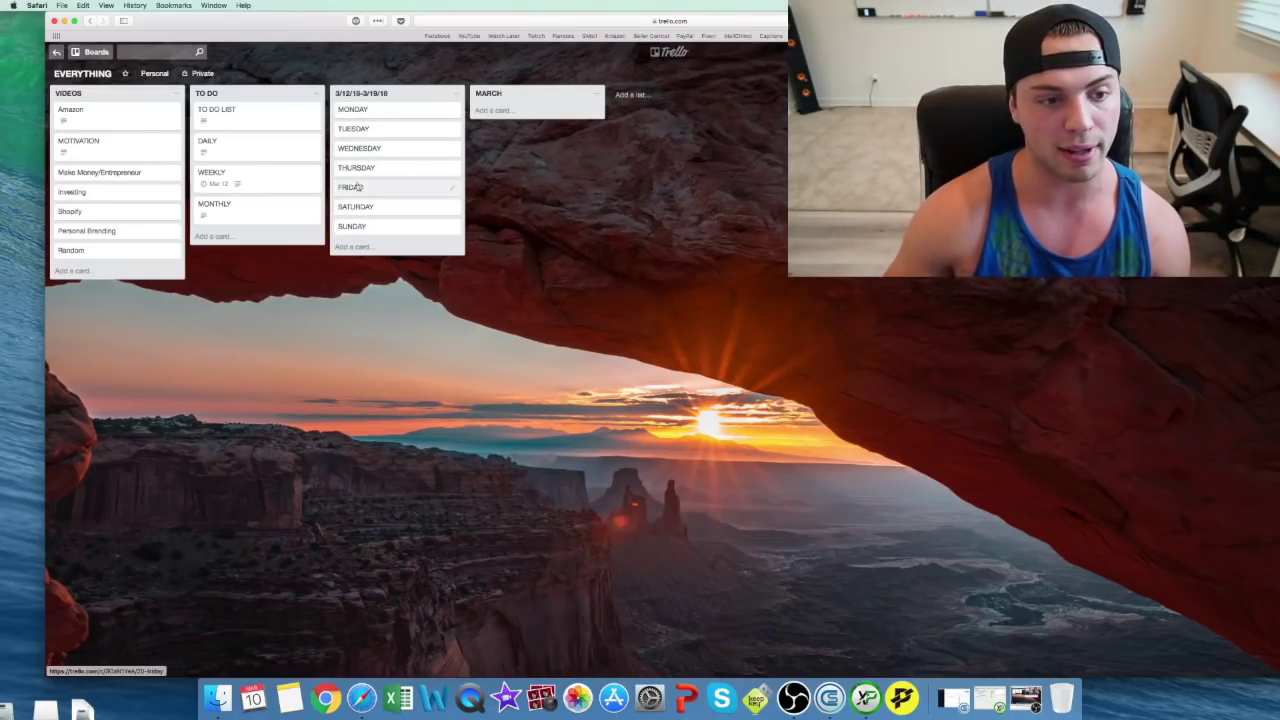
click(256, 175)
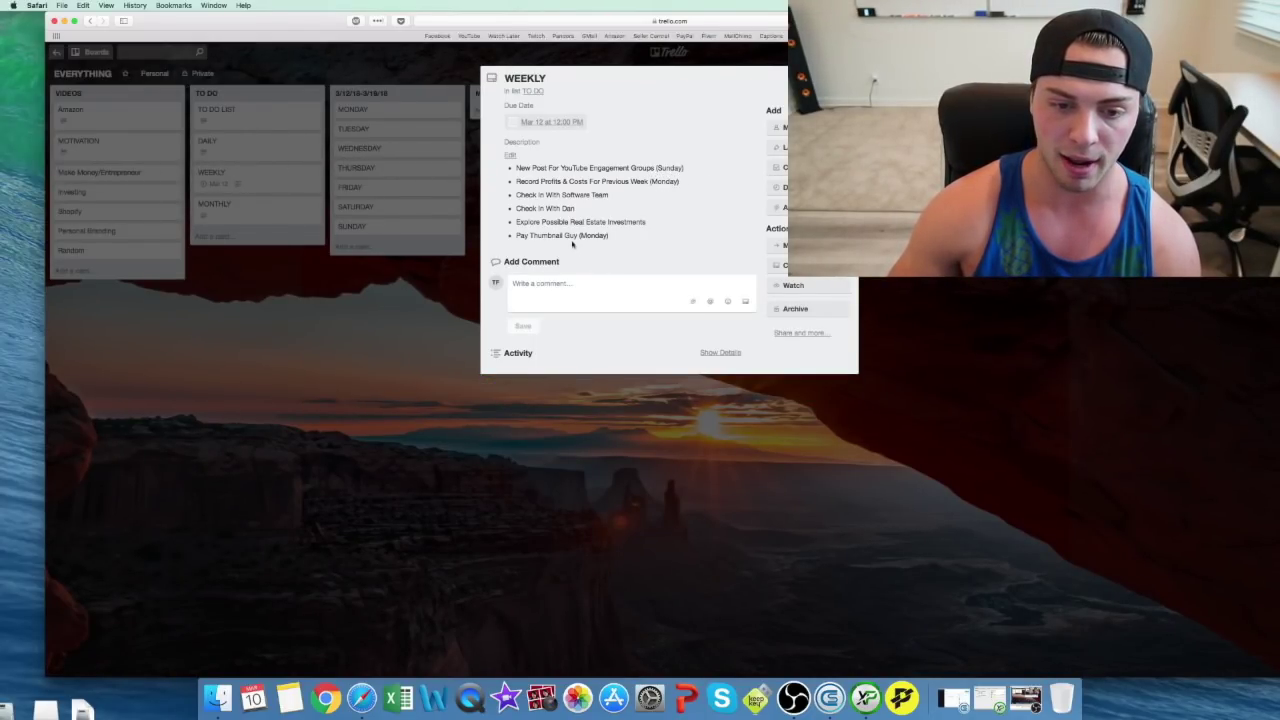
click(322, 350)
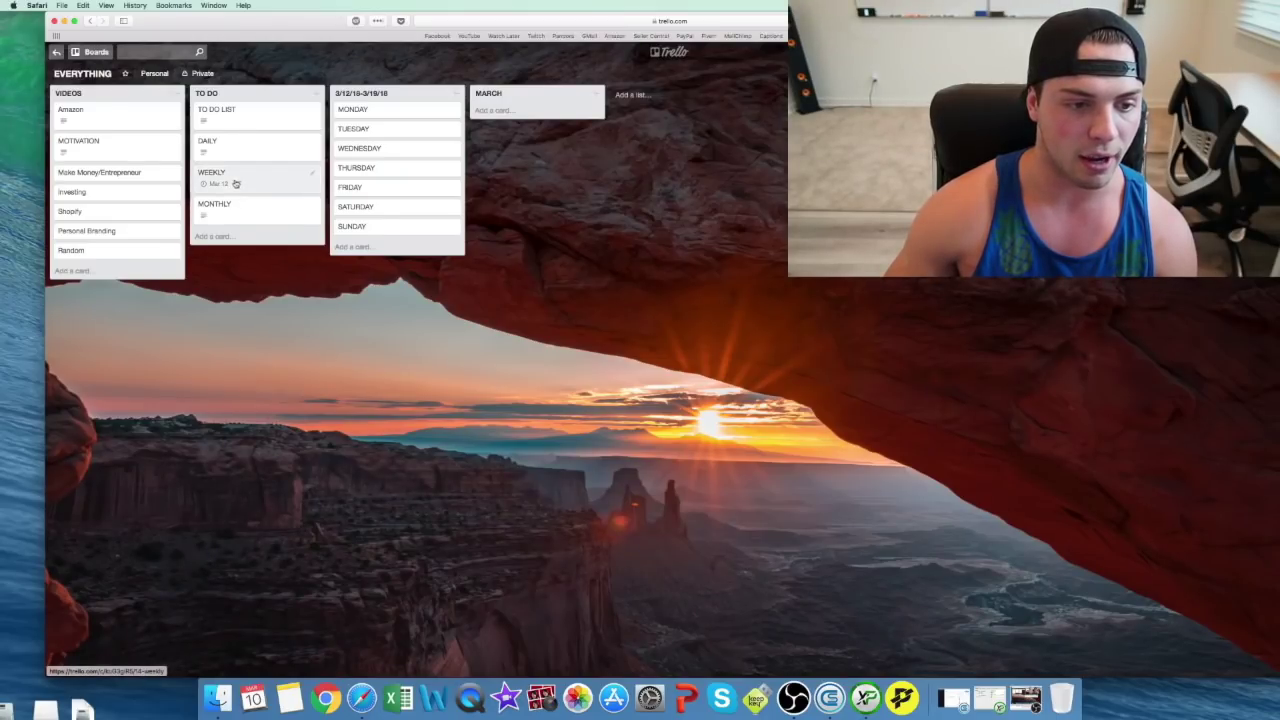
click(237, 184)
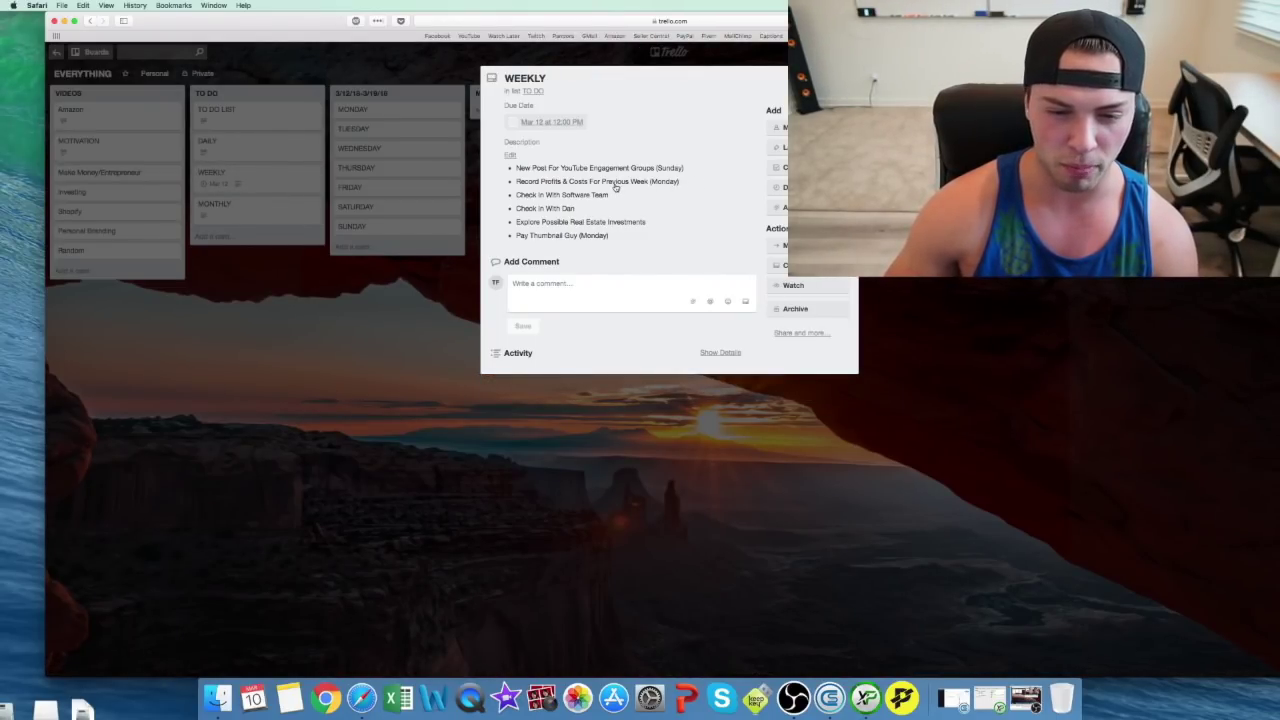
click(296, 353)
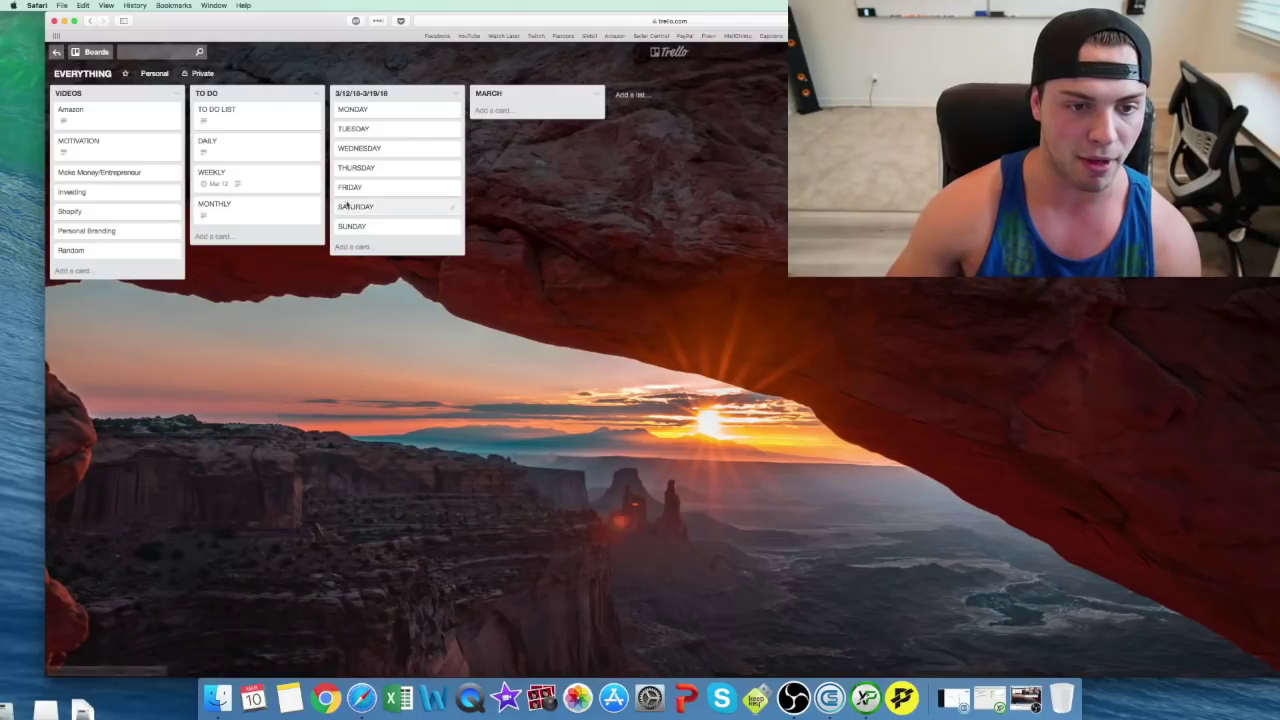
- Draft "- record profit" in the MONDAY card's description and close the card without saving it
click(362, 112)
click(552, 110)
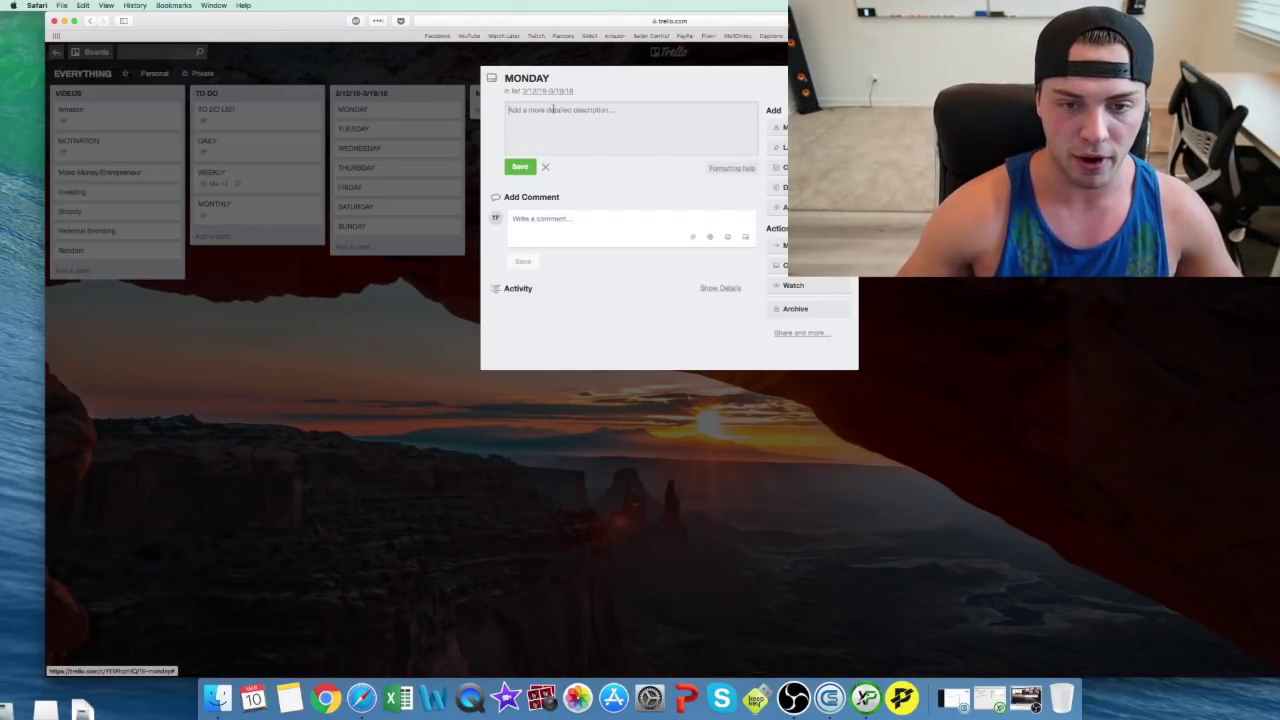
text(- record)
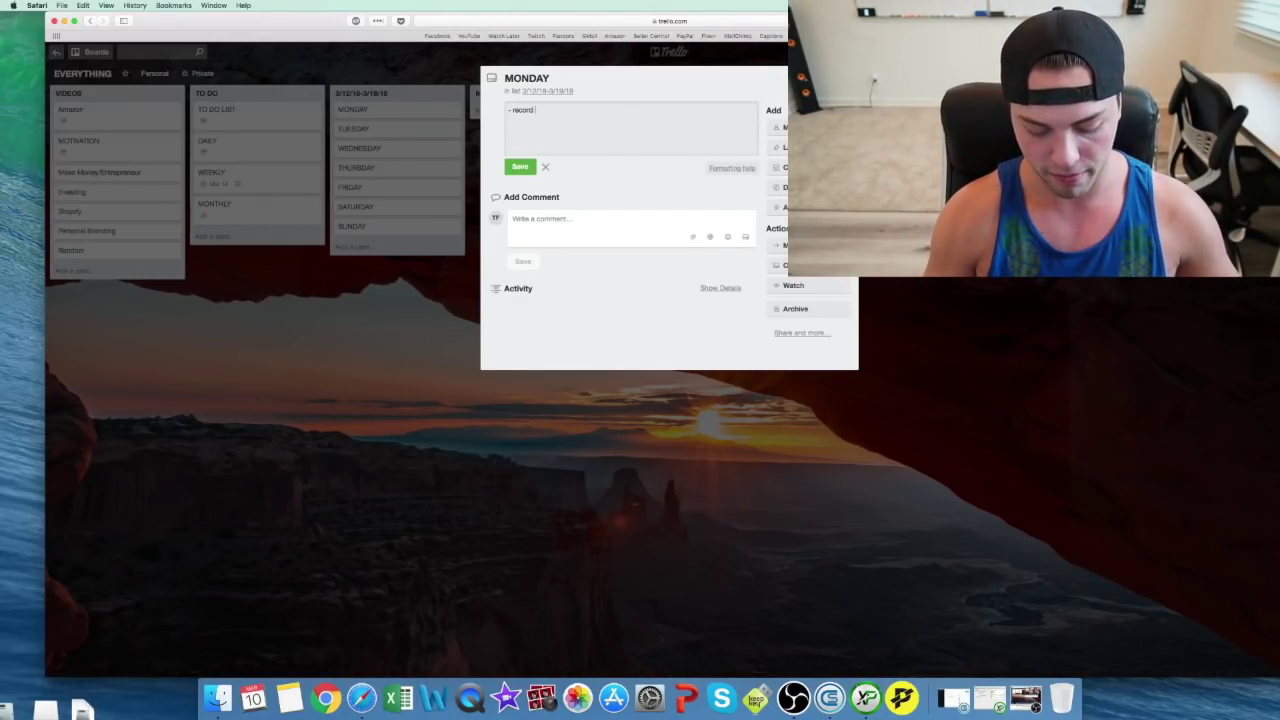
text( profit)
key(Return)
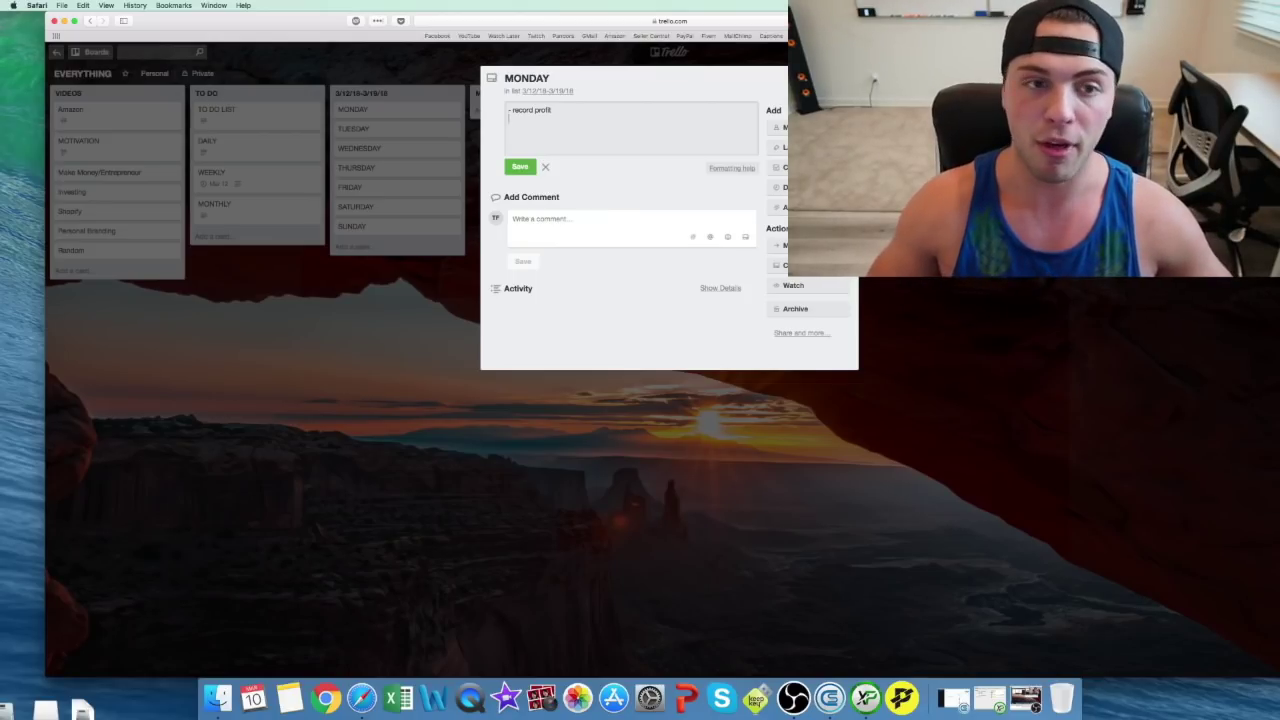
key(Escape)
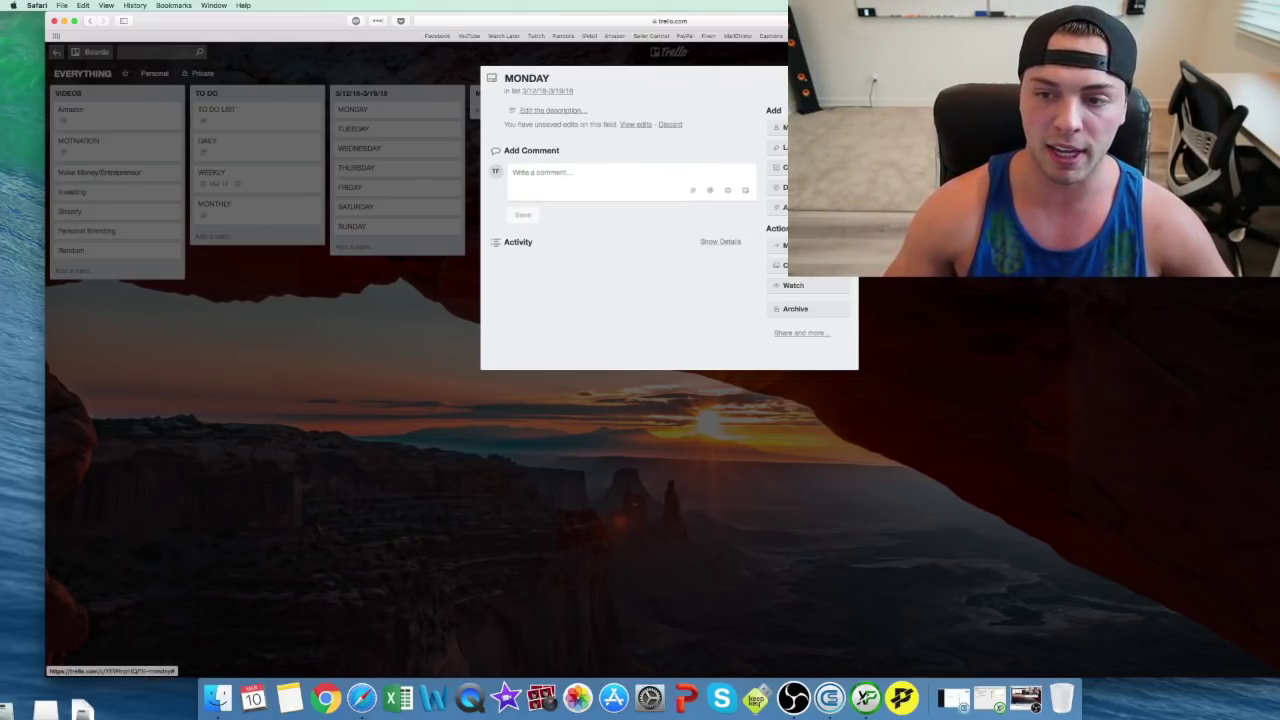
click(770, 77)
- Read the task descriptions of the DAILY and TO DO LIST cards
click(260, 150)
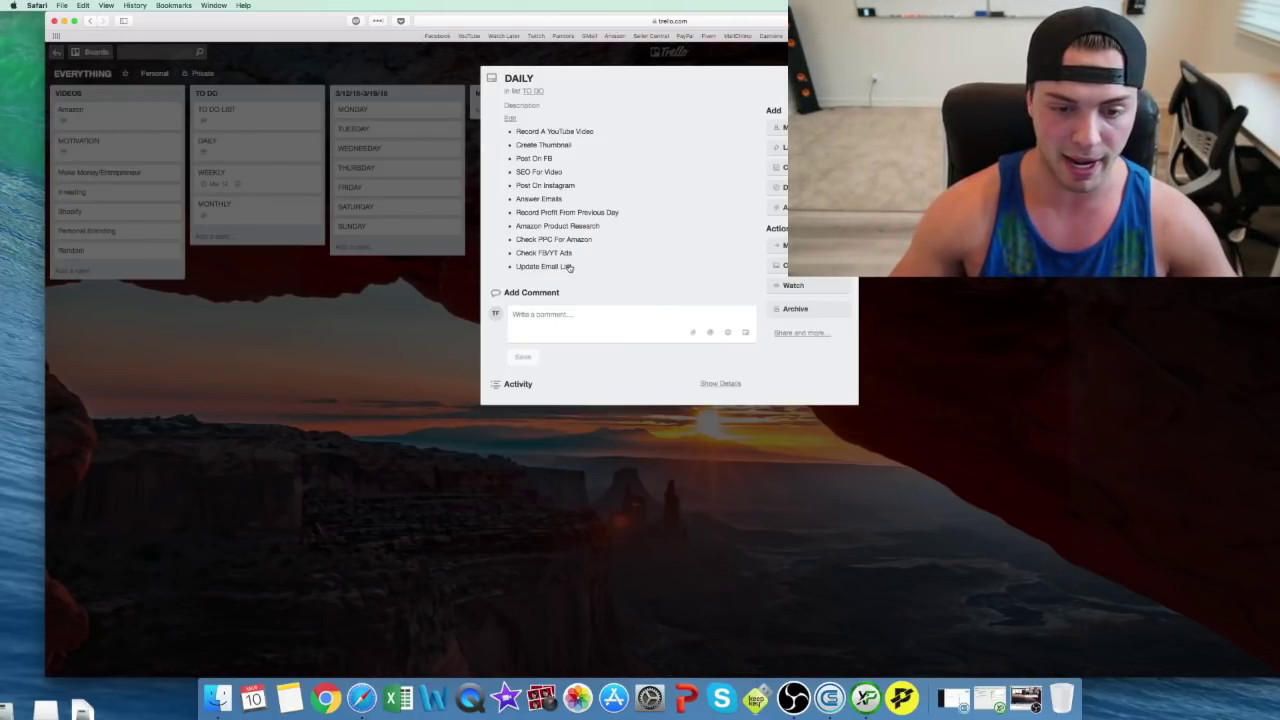
click(360, 115)
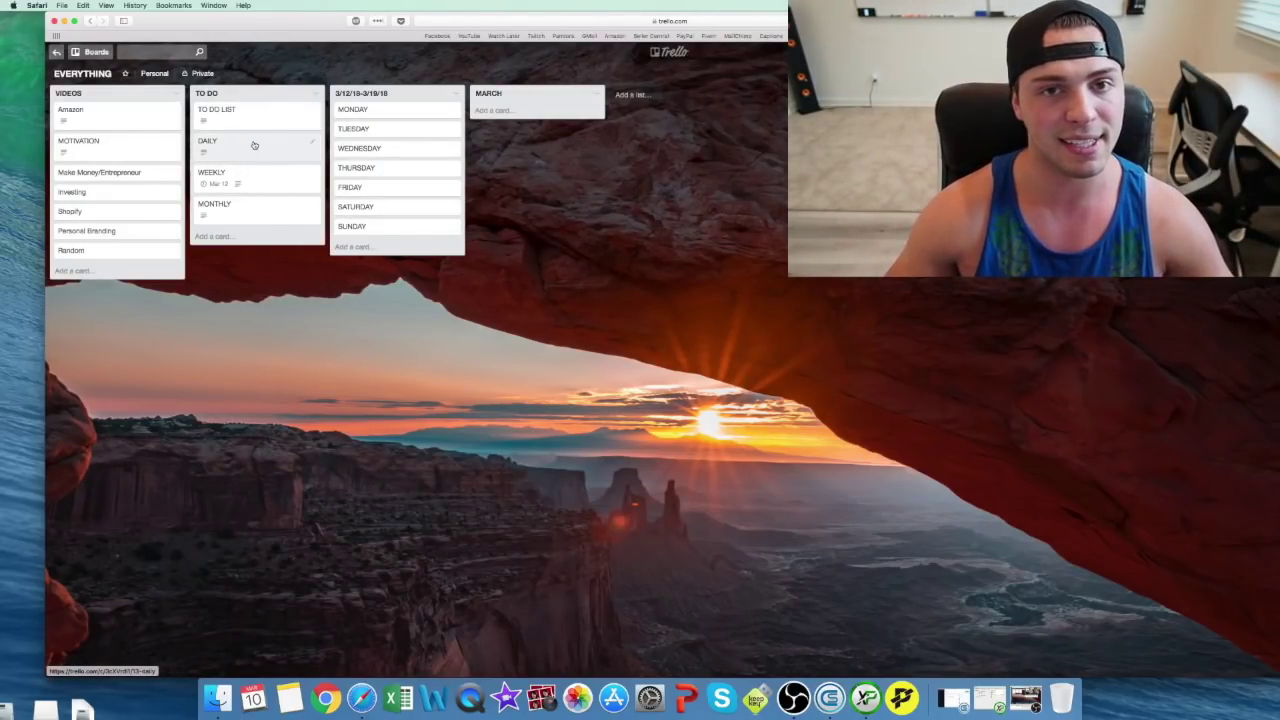
click(229, 120)
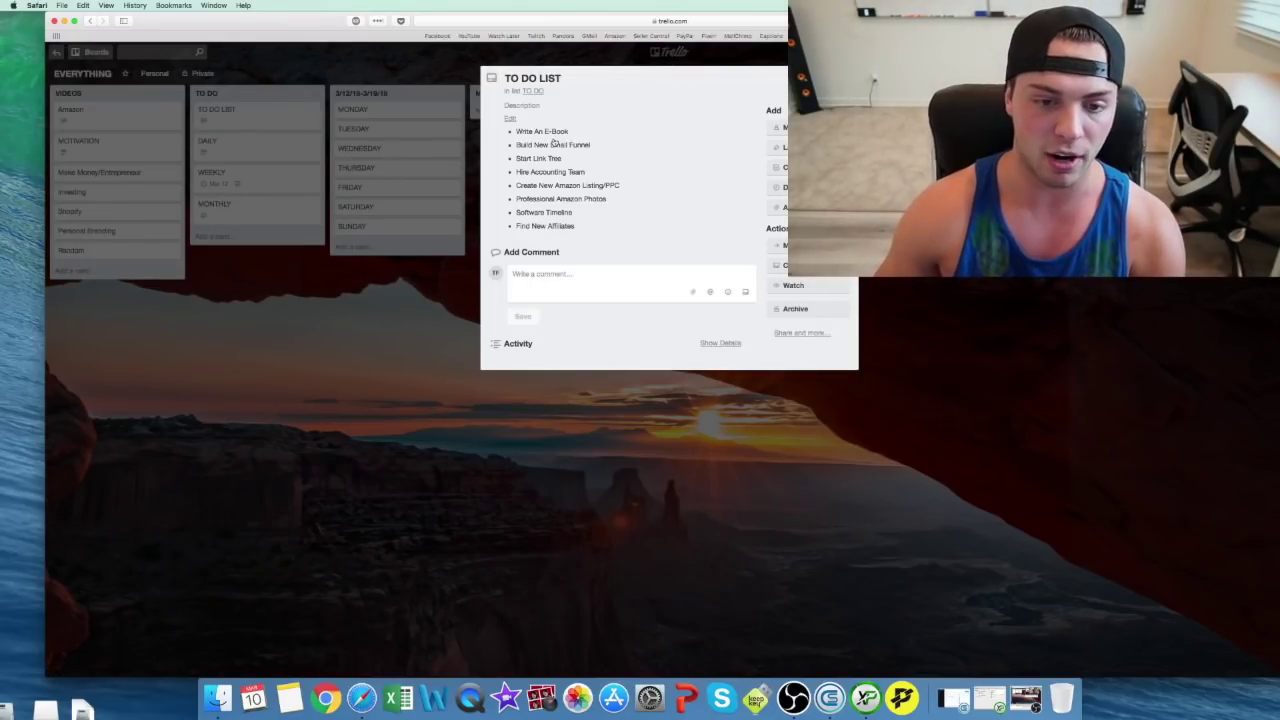
click(843, 79)
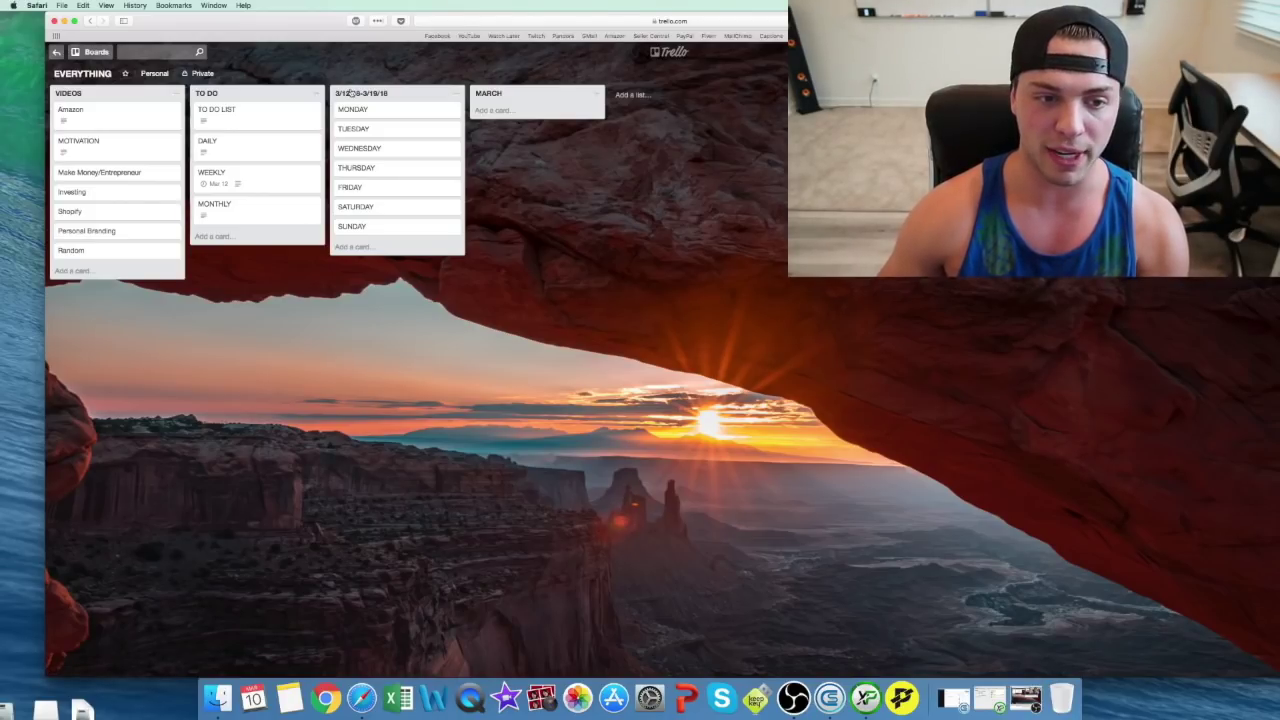
- View the blank new-card entry in the MARCH list and recheck the TO DO LIST and DAILY cards
drag(350, 93, 493, 102)
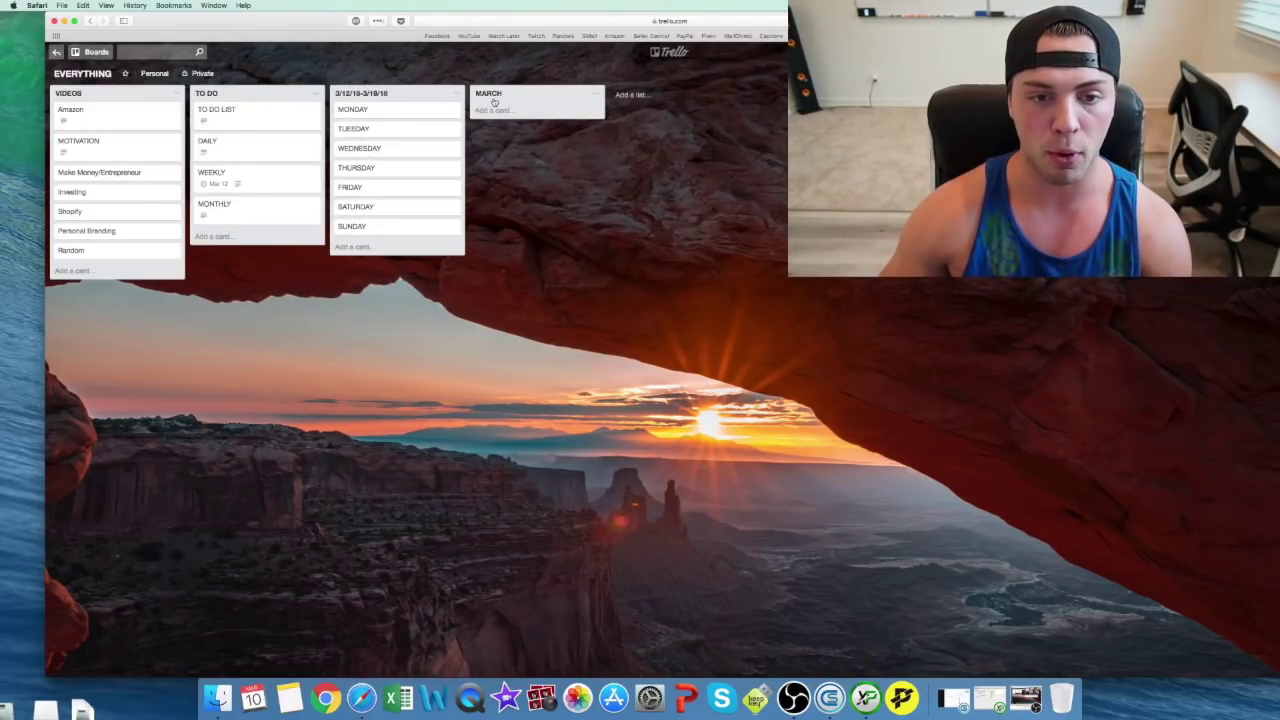
click(493, 106)
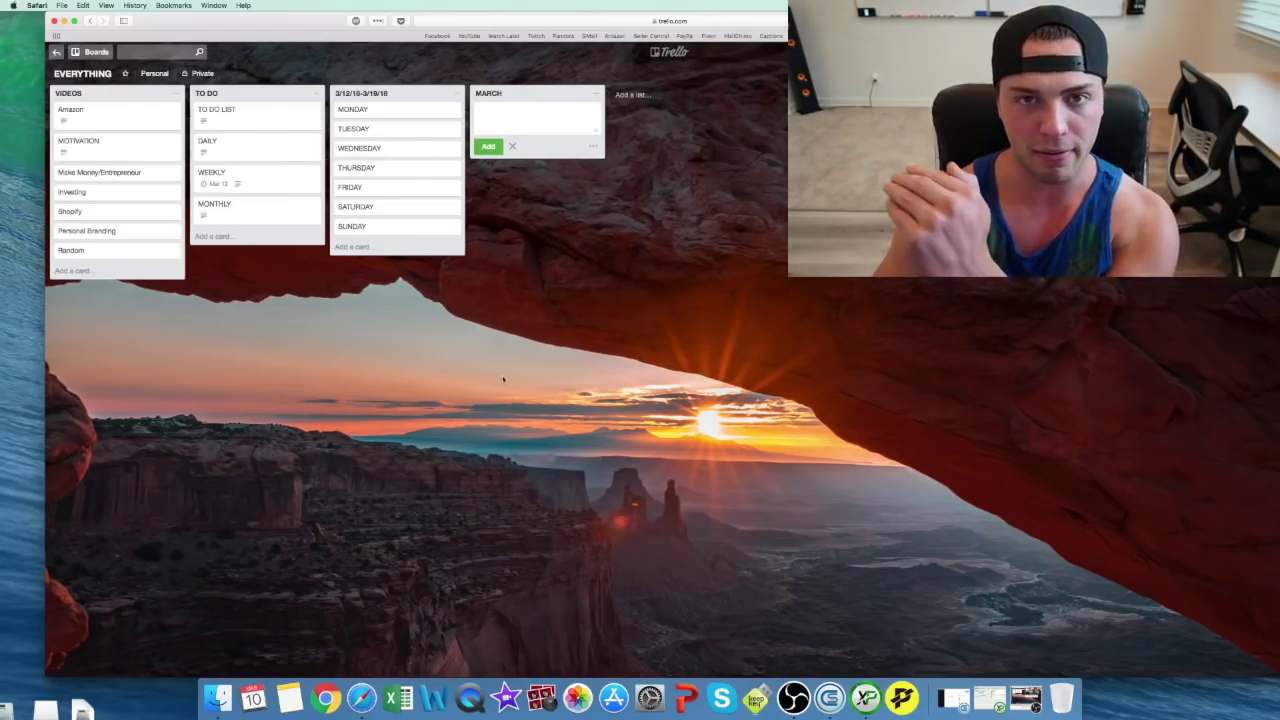
click(252, 120)
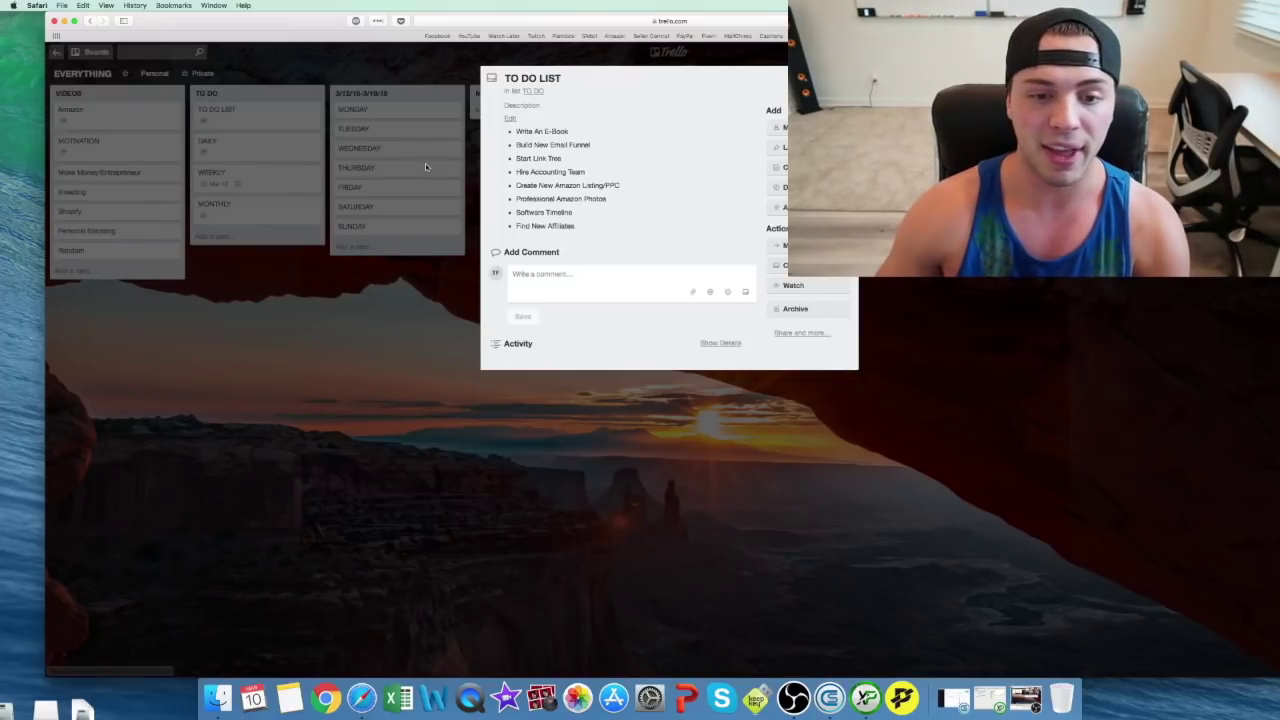
click(401, 374)
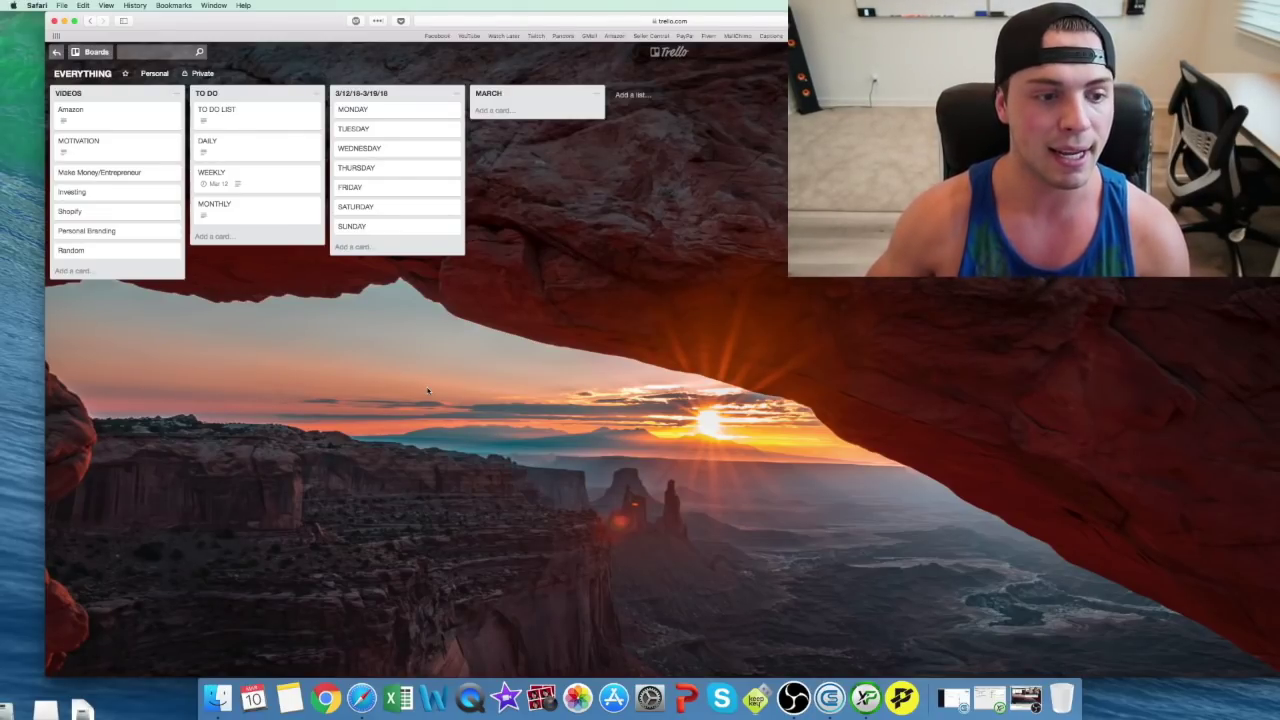
click(252, 141)
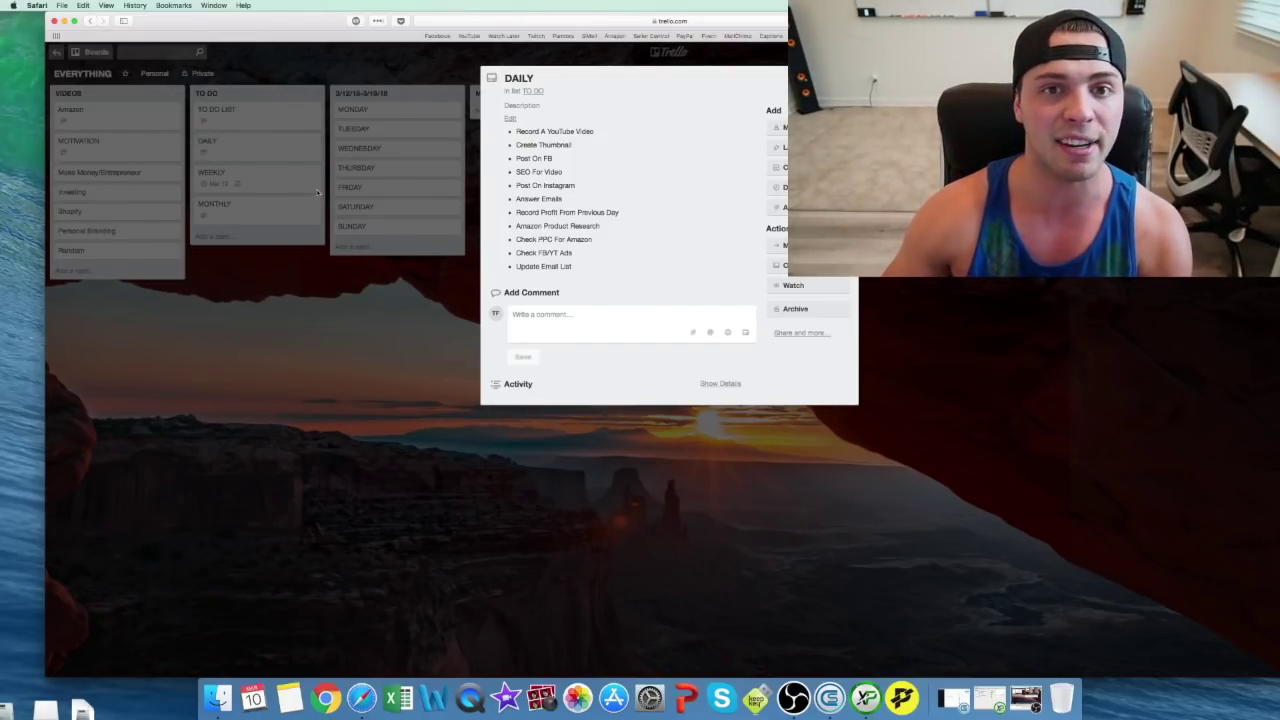
- Close the DAILY card and read through the tasks in the WEEKLY card's description
click(347, 336)
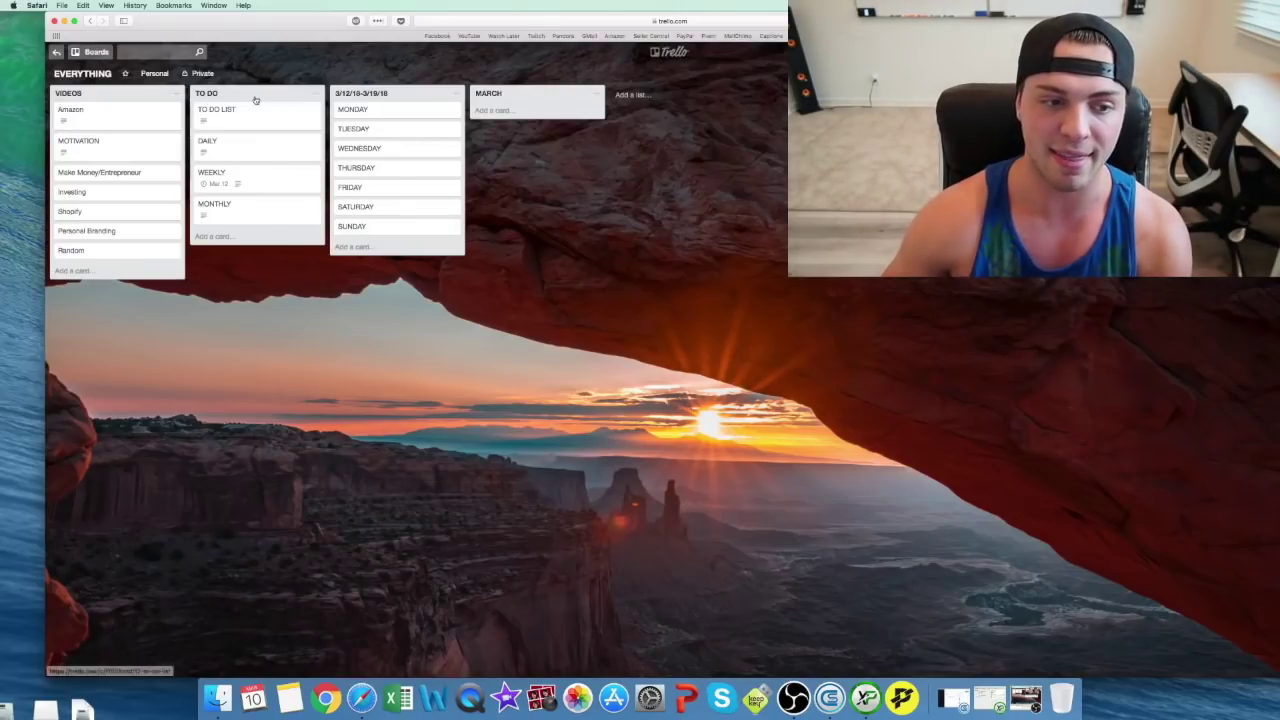
click(252, 184)
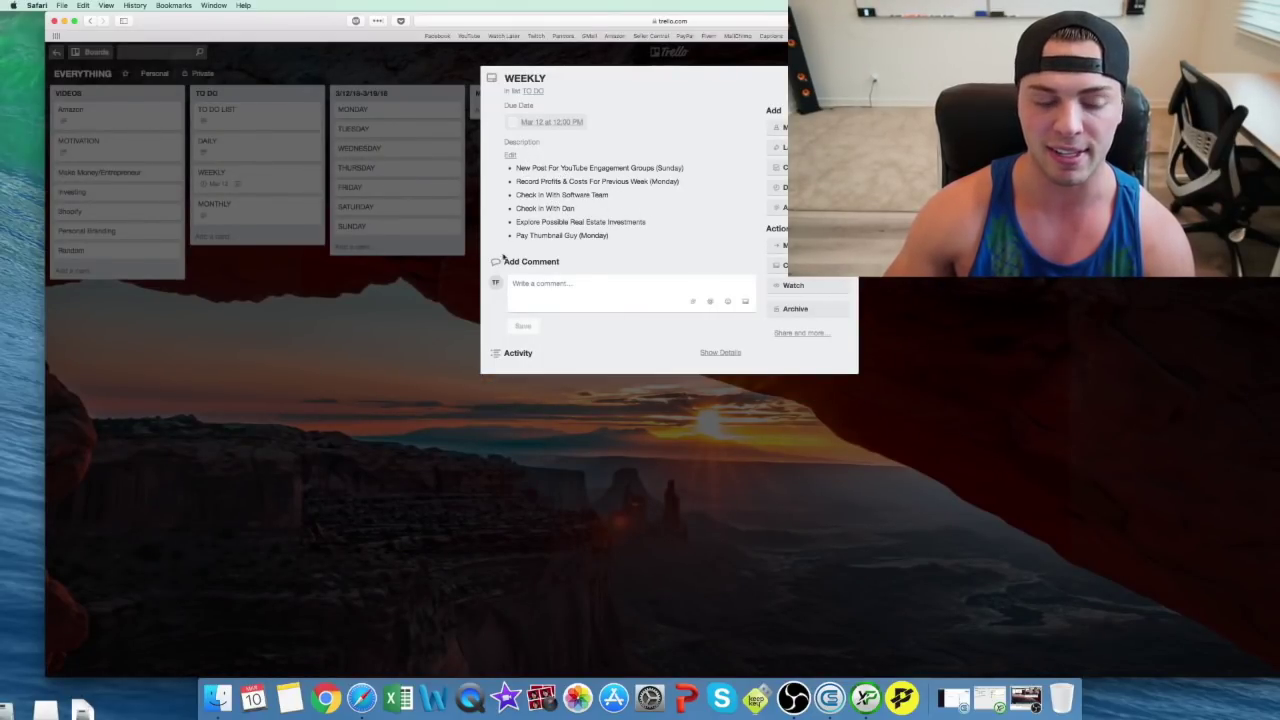
click(341, 297)
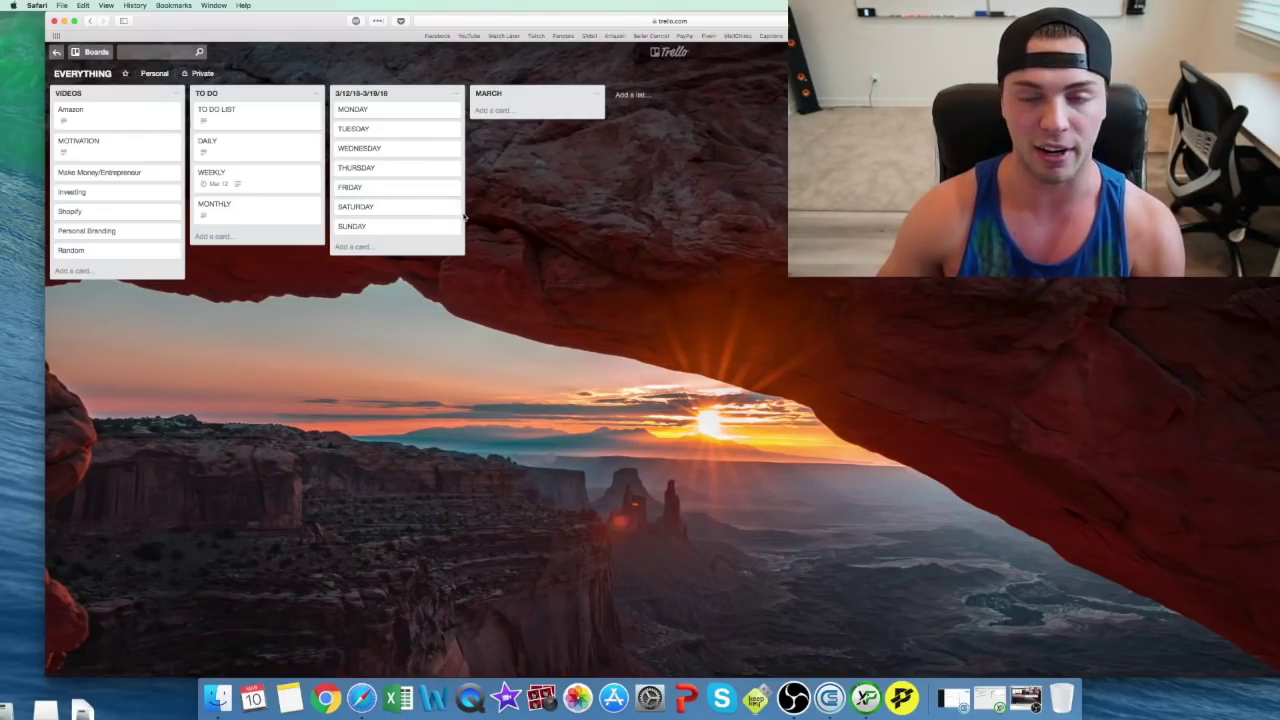
- Reopen the EVERYTHING board from the personal boards overview and read through the video ideas in the Amazon card of the VIDEOS list
click(84, 52)
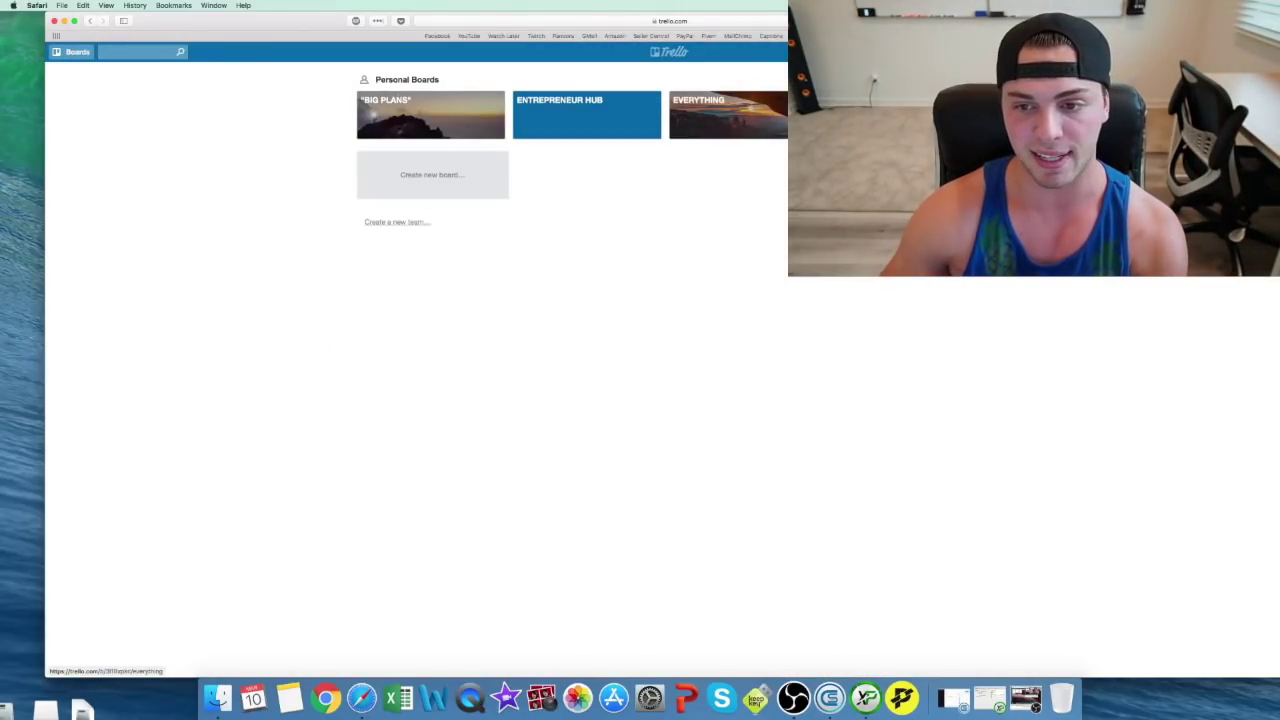
click(733, 120)
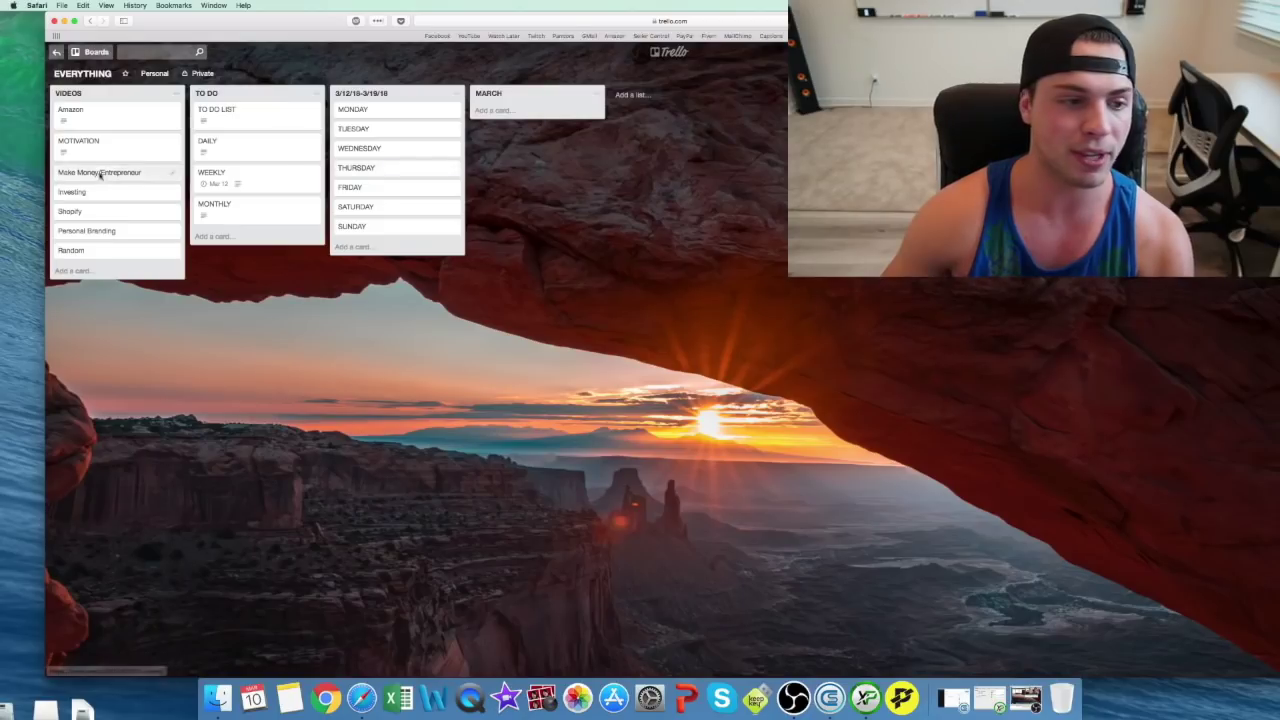
click(86, 110)
scroll(568, 125, down, 5)
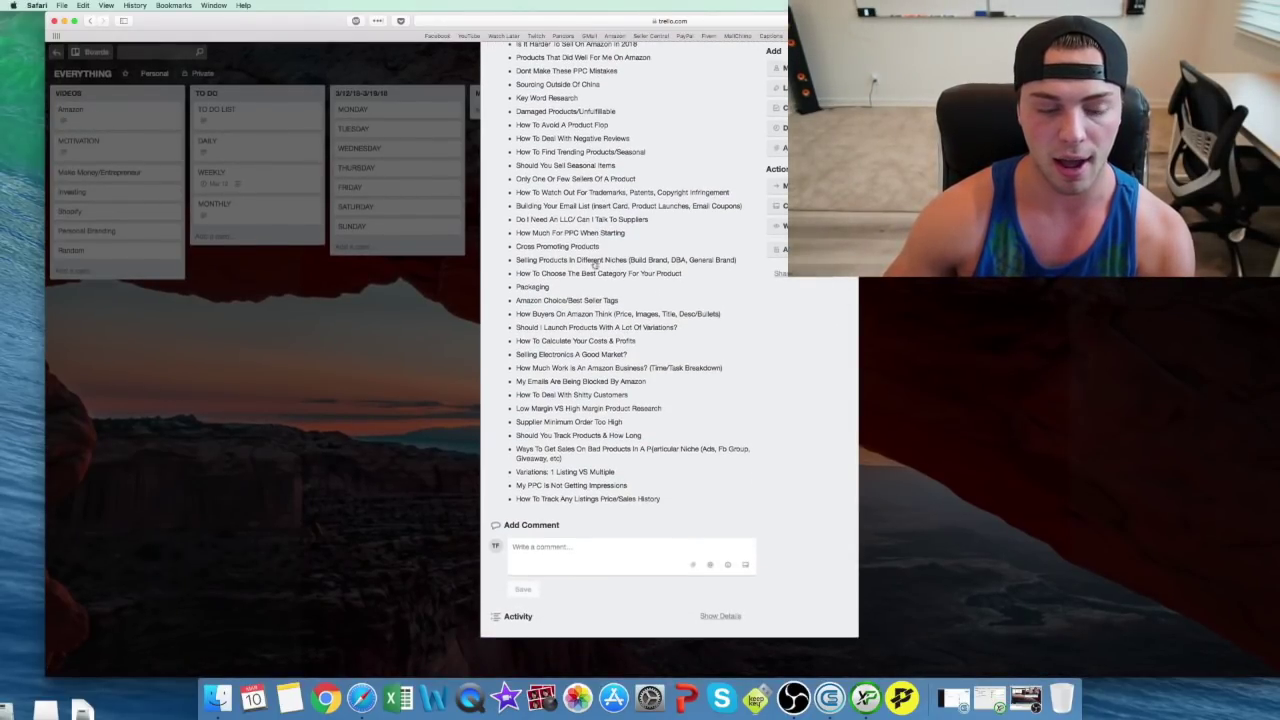
scroll(568, 125, up, 5)
click(104, 68)
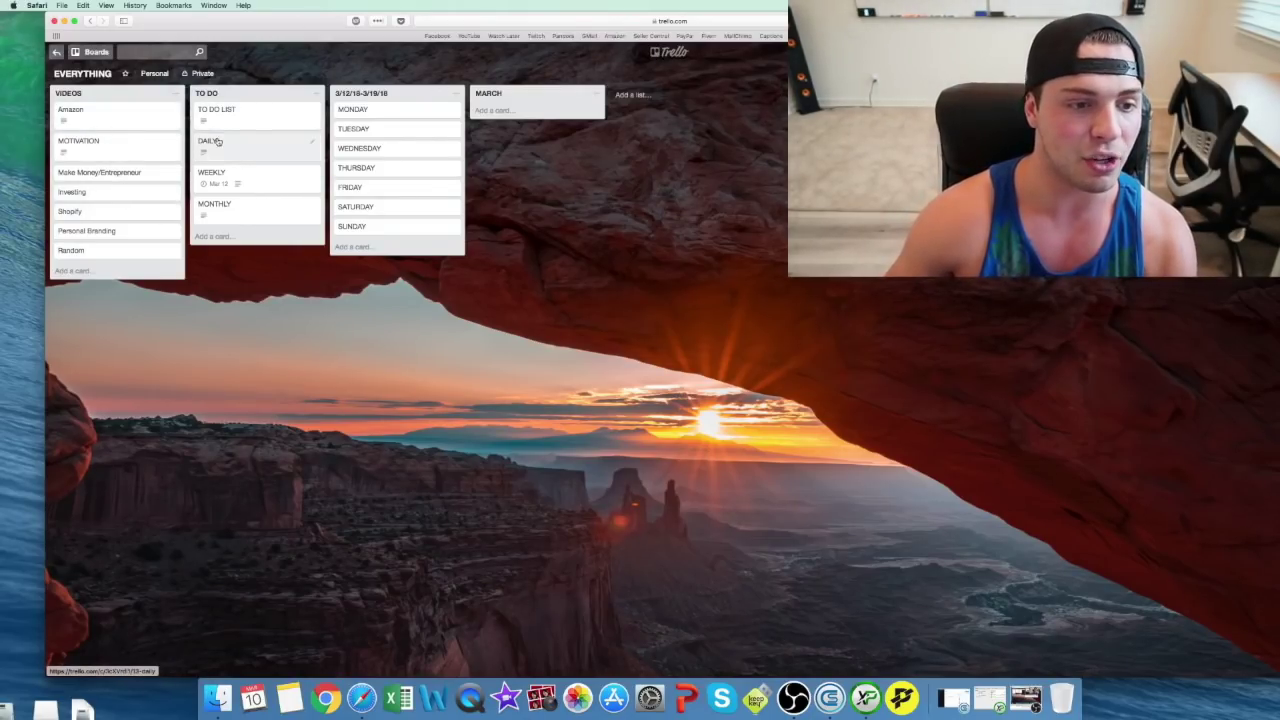
- Read the tasks in the TO DO LIST card and return to the personal boards overview
click(245, 119)
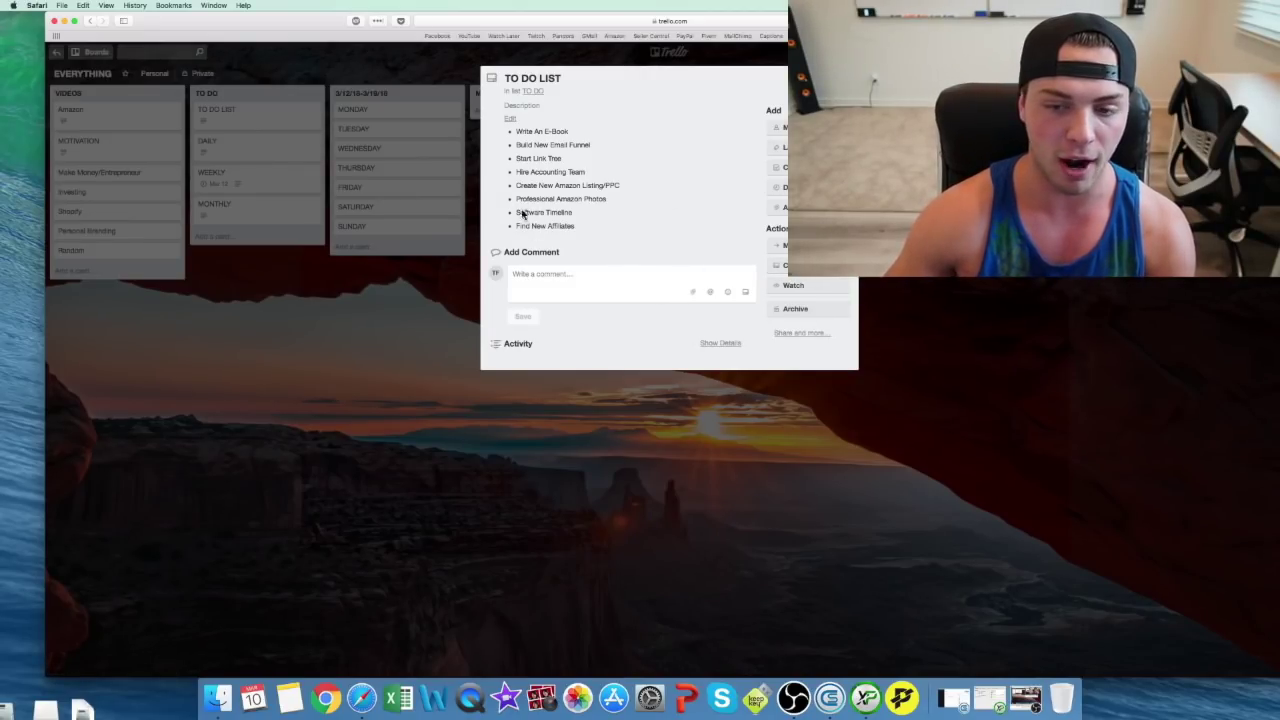
click(847, 77)
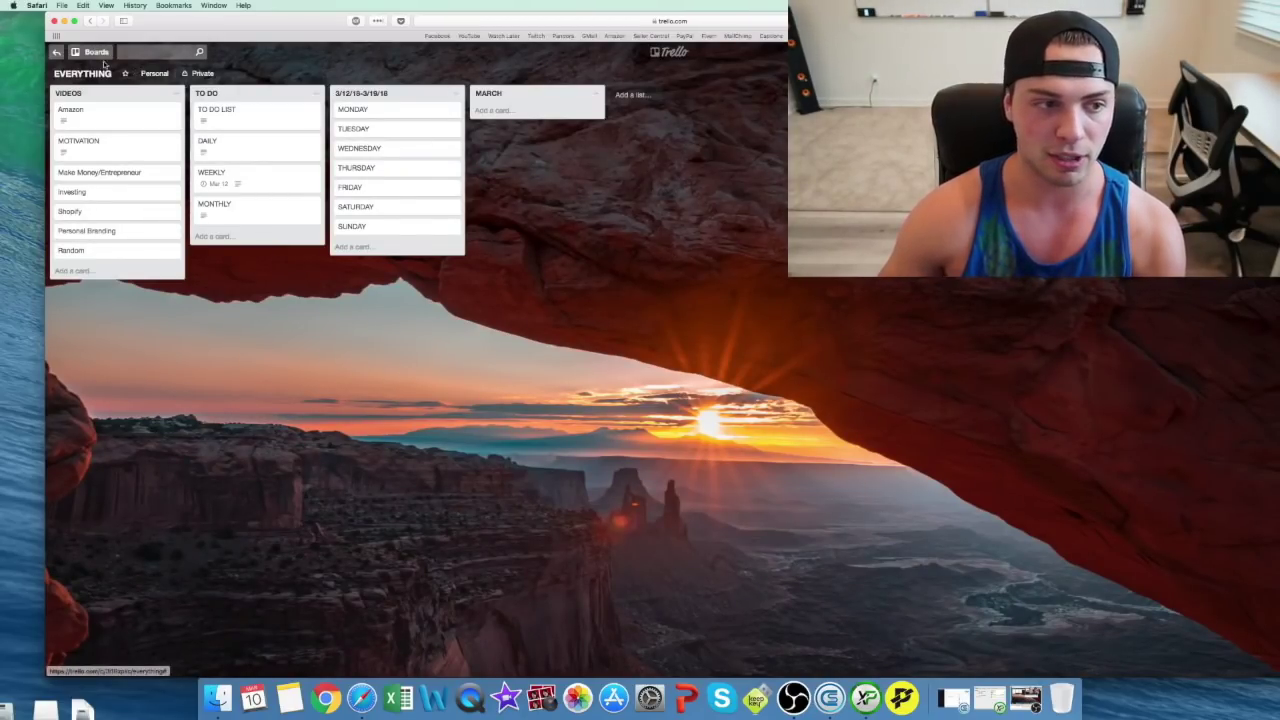
click(92, 52)
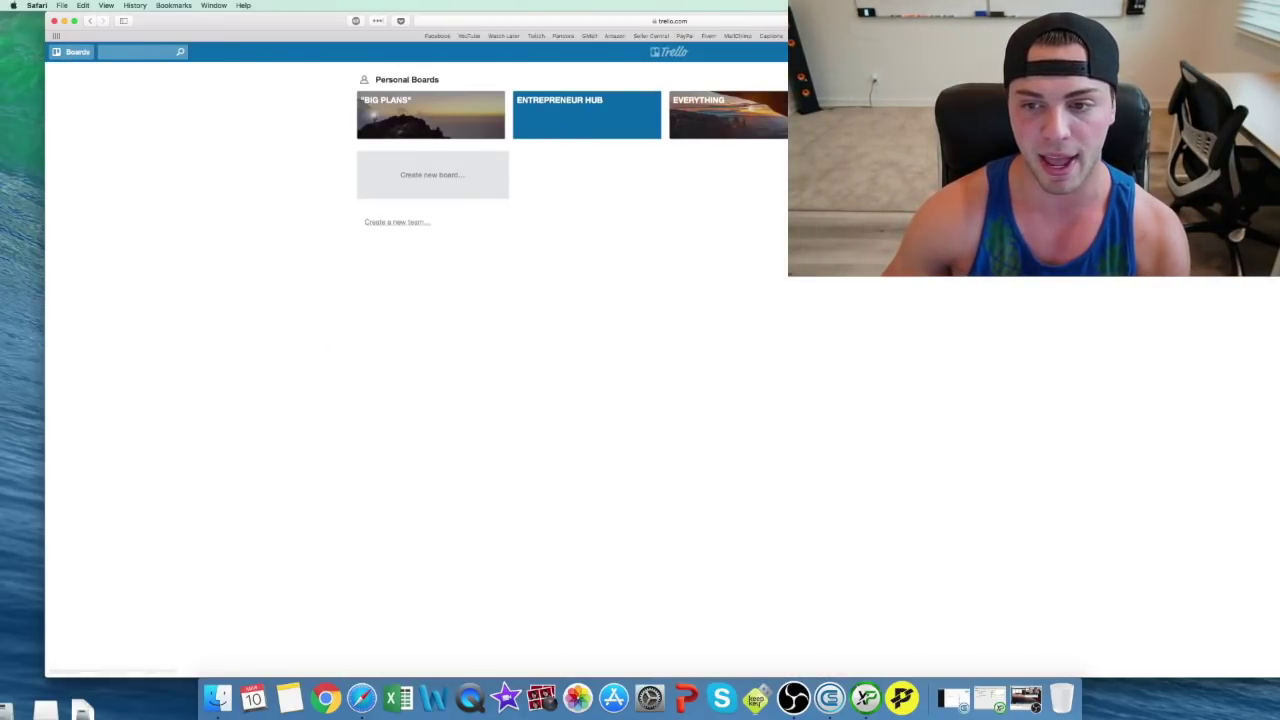